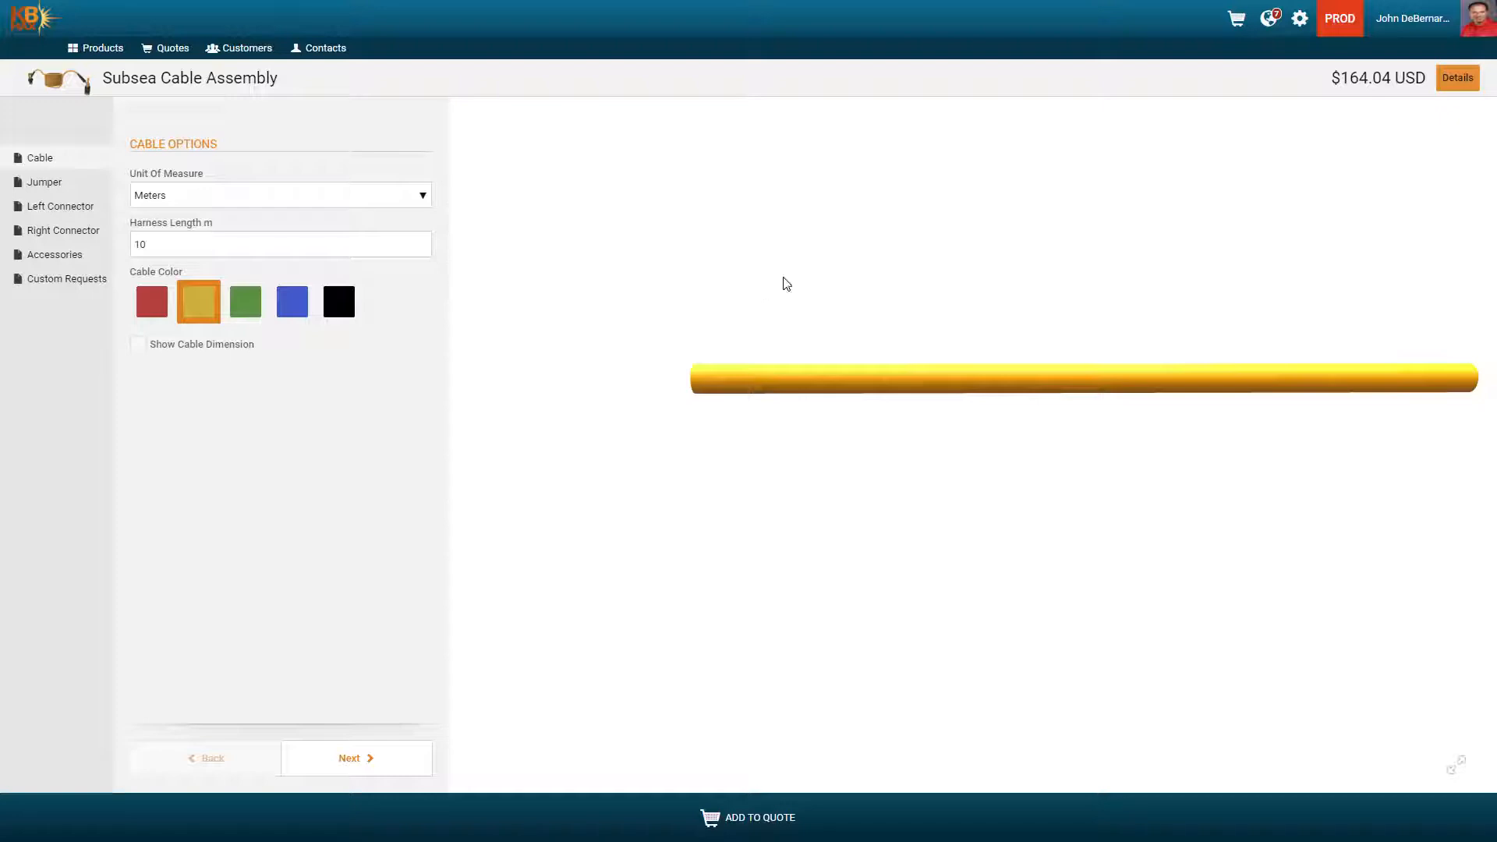
left_click_drag(810, 280, 657, 327)
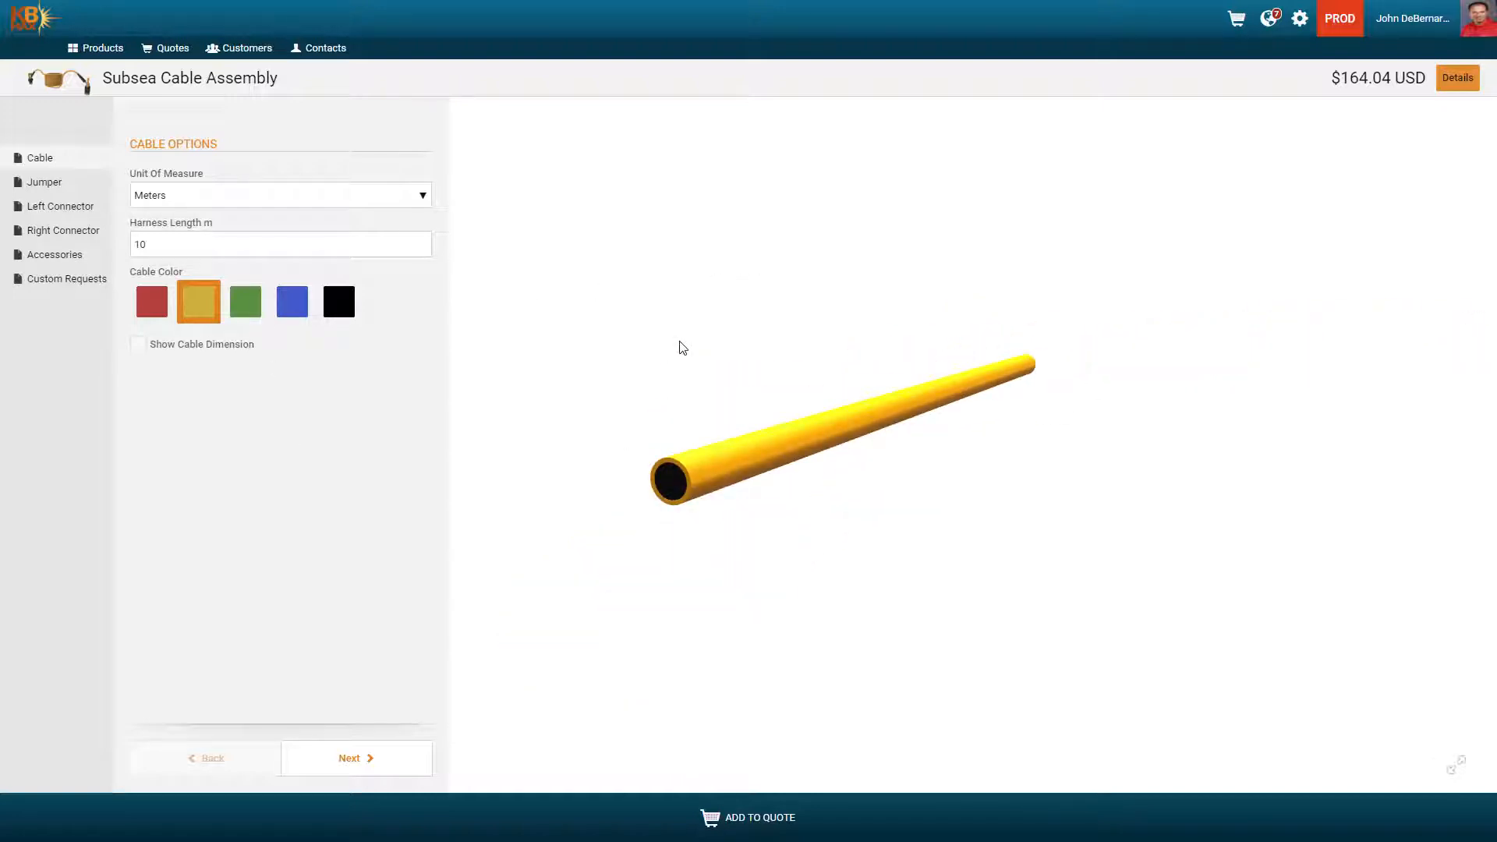
left_click_drag(989, 347, 759, 363)
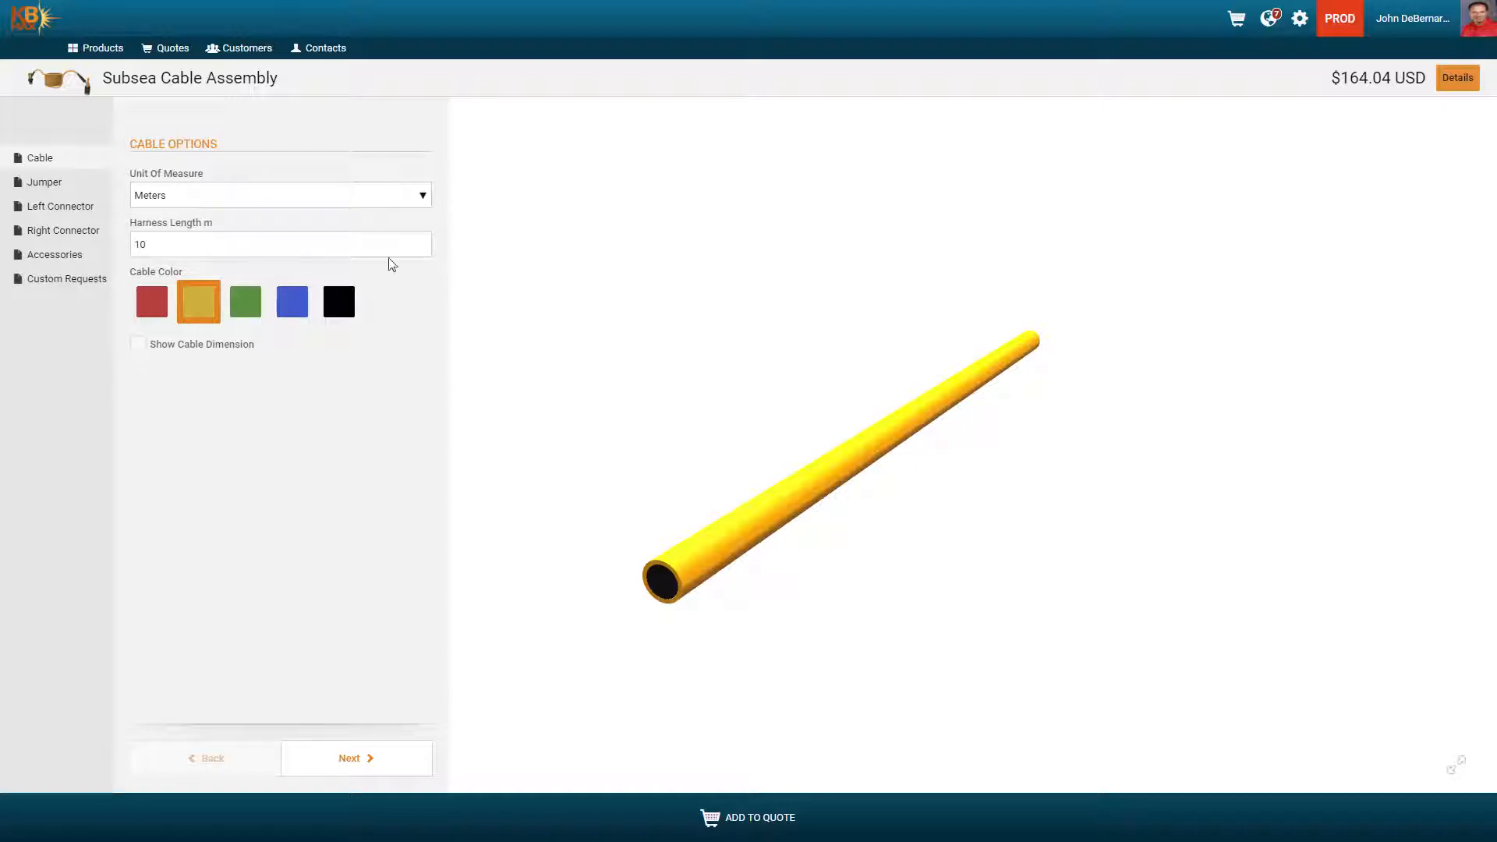
left_click_drag(740, 415, 619, 404)
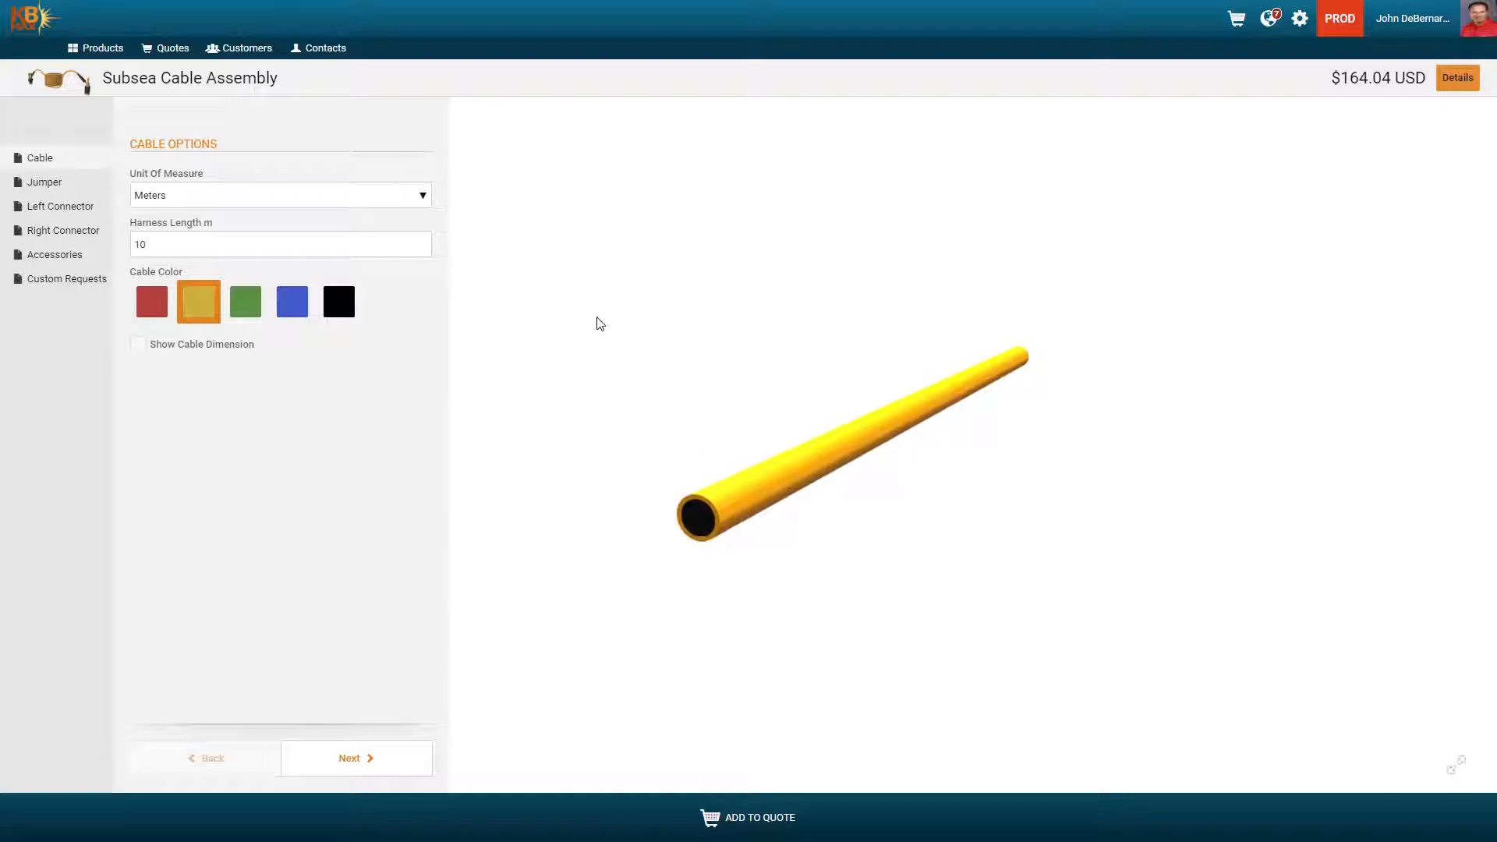
left_click(225, 198)
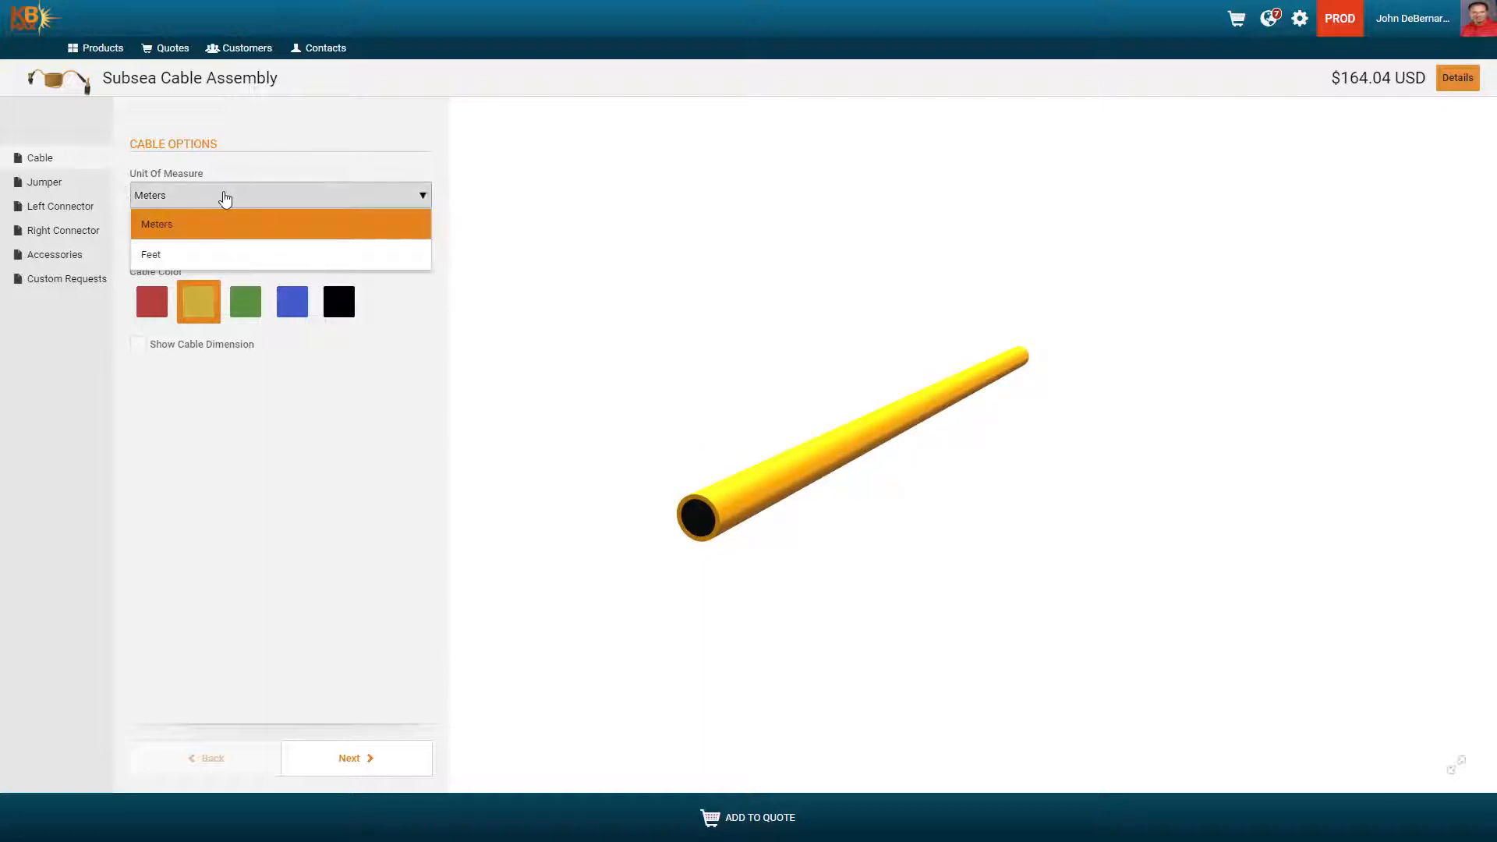
left_click(226, 198)
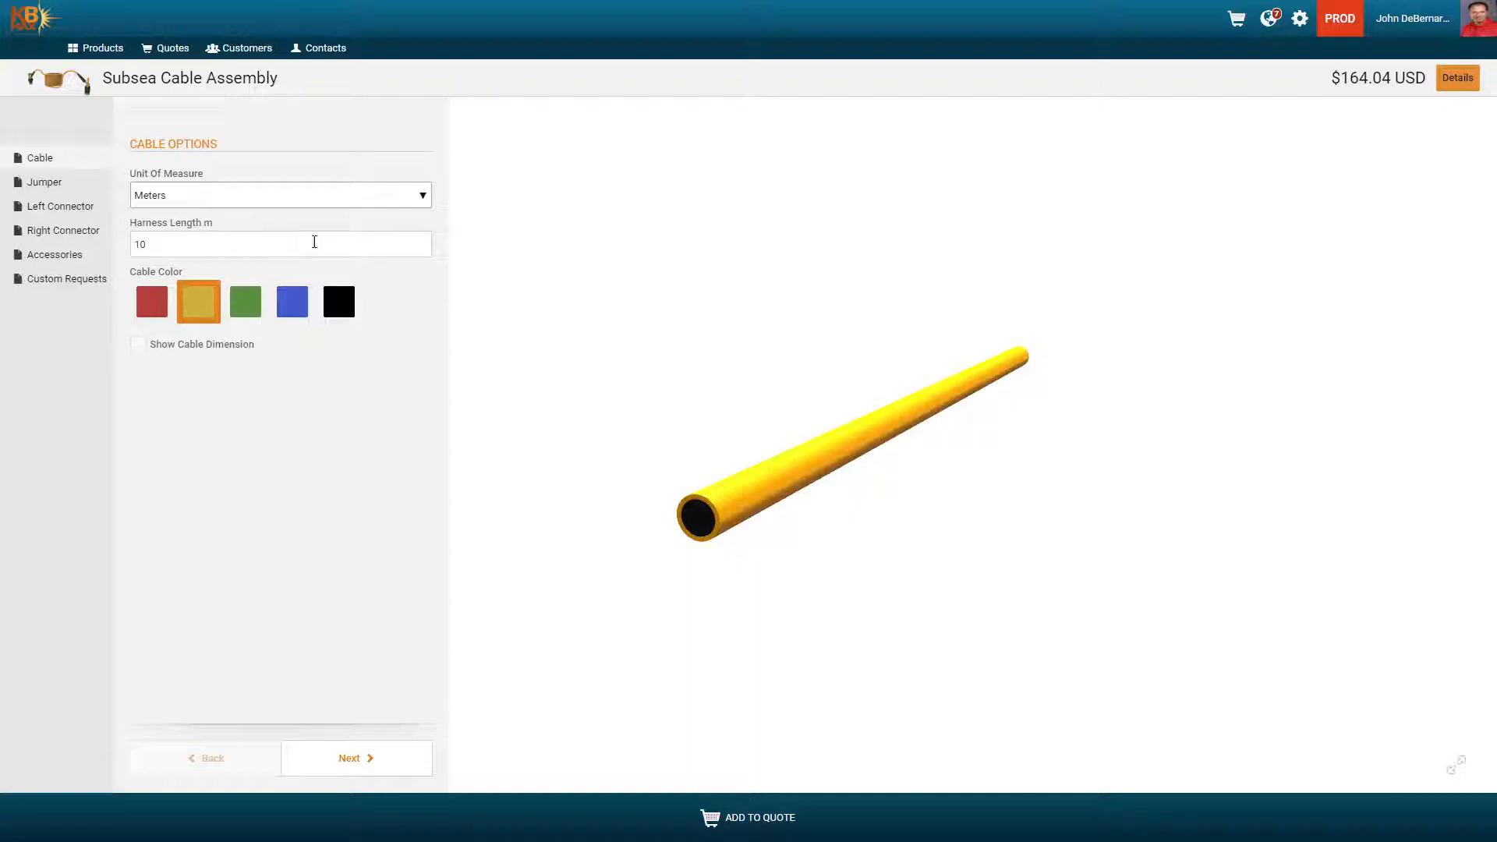
left_click(295, 244)
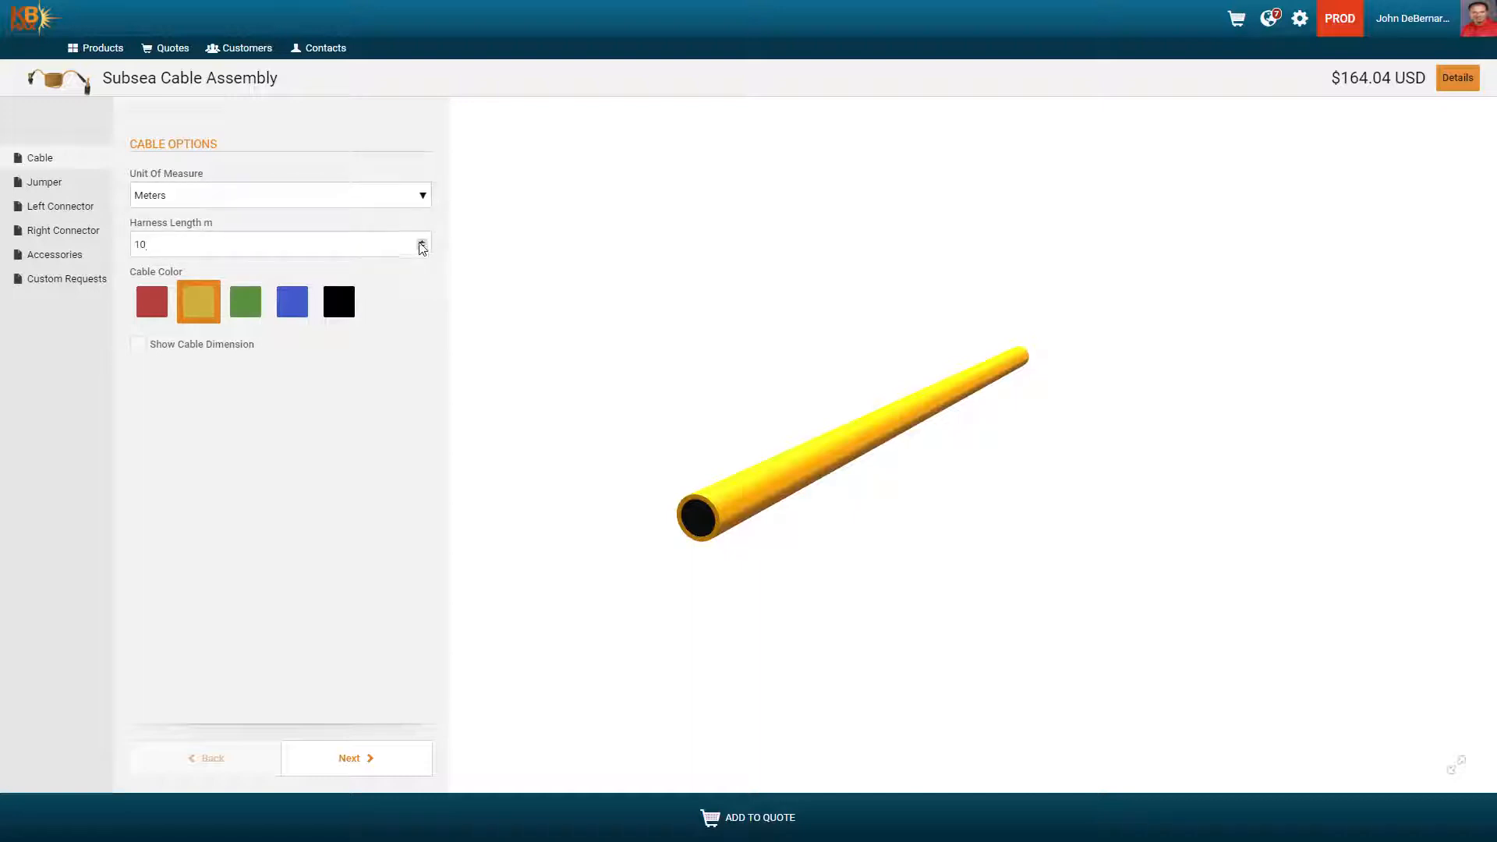
Try the green, blue and black cable colors, and set the cable color to red
left_click(149, 300)
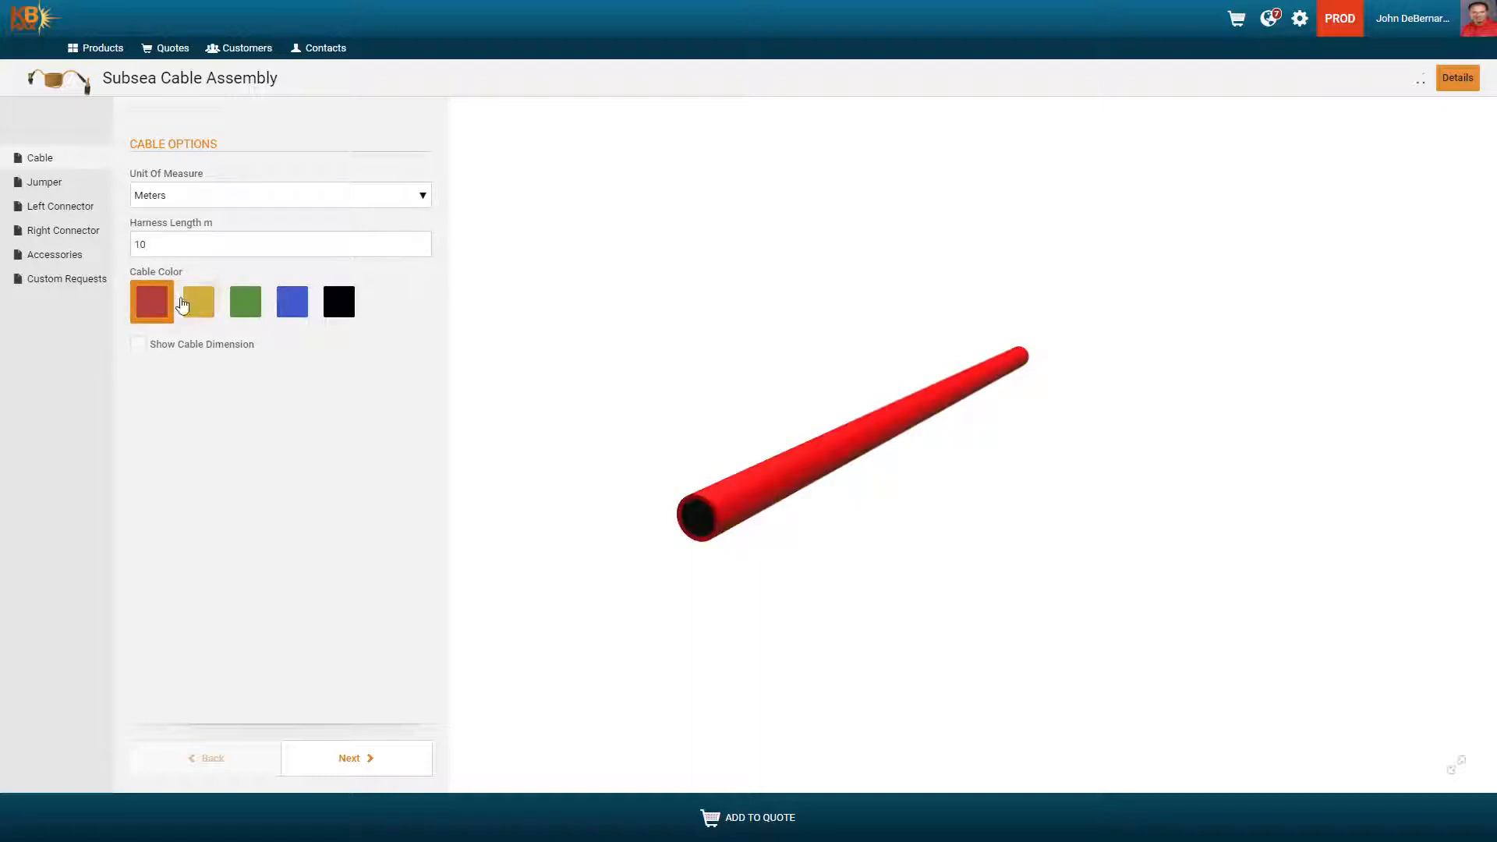
left_click(233, 309)
left_click(294, 315)
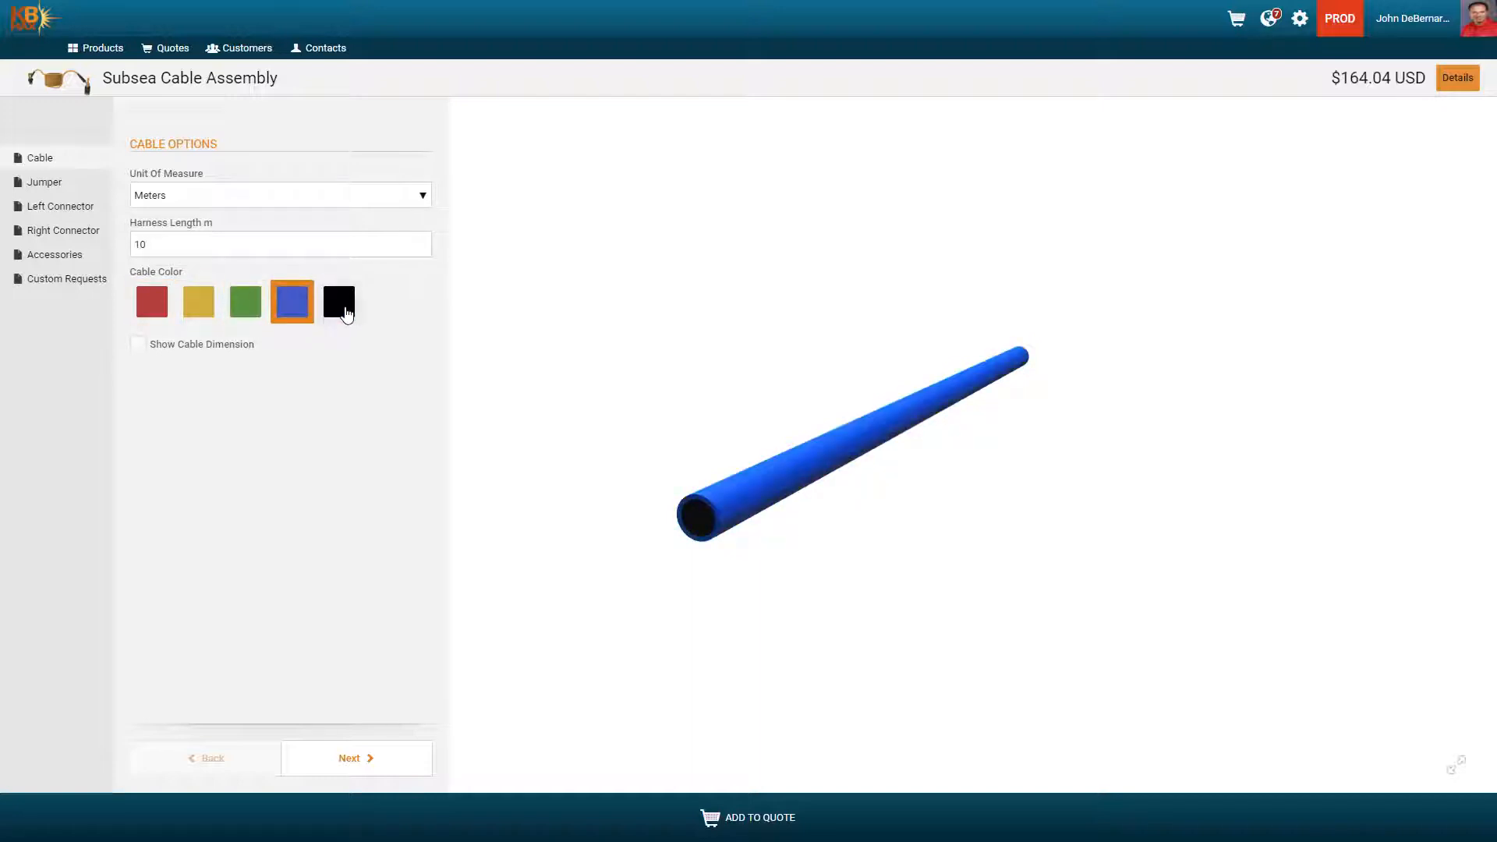
left_click(347, 313)
left_click(282, 312)
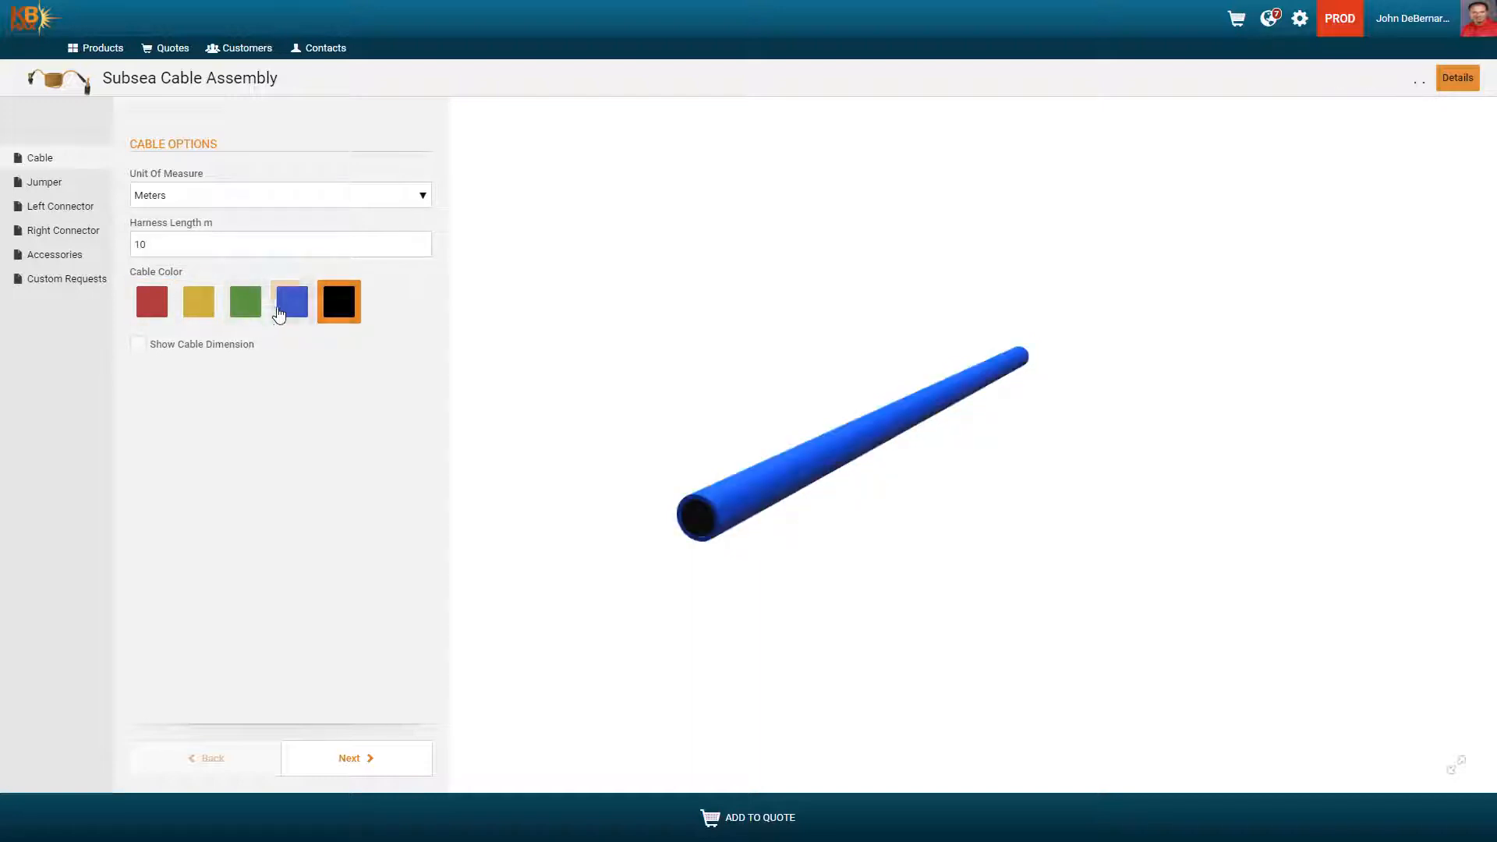
left_click(153, 313)
Review the red cable and its itemized pricing details, and close the price breakdown
left_click_drag(532, 367, 626, 374)
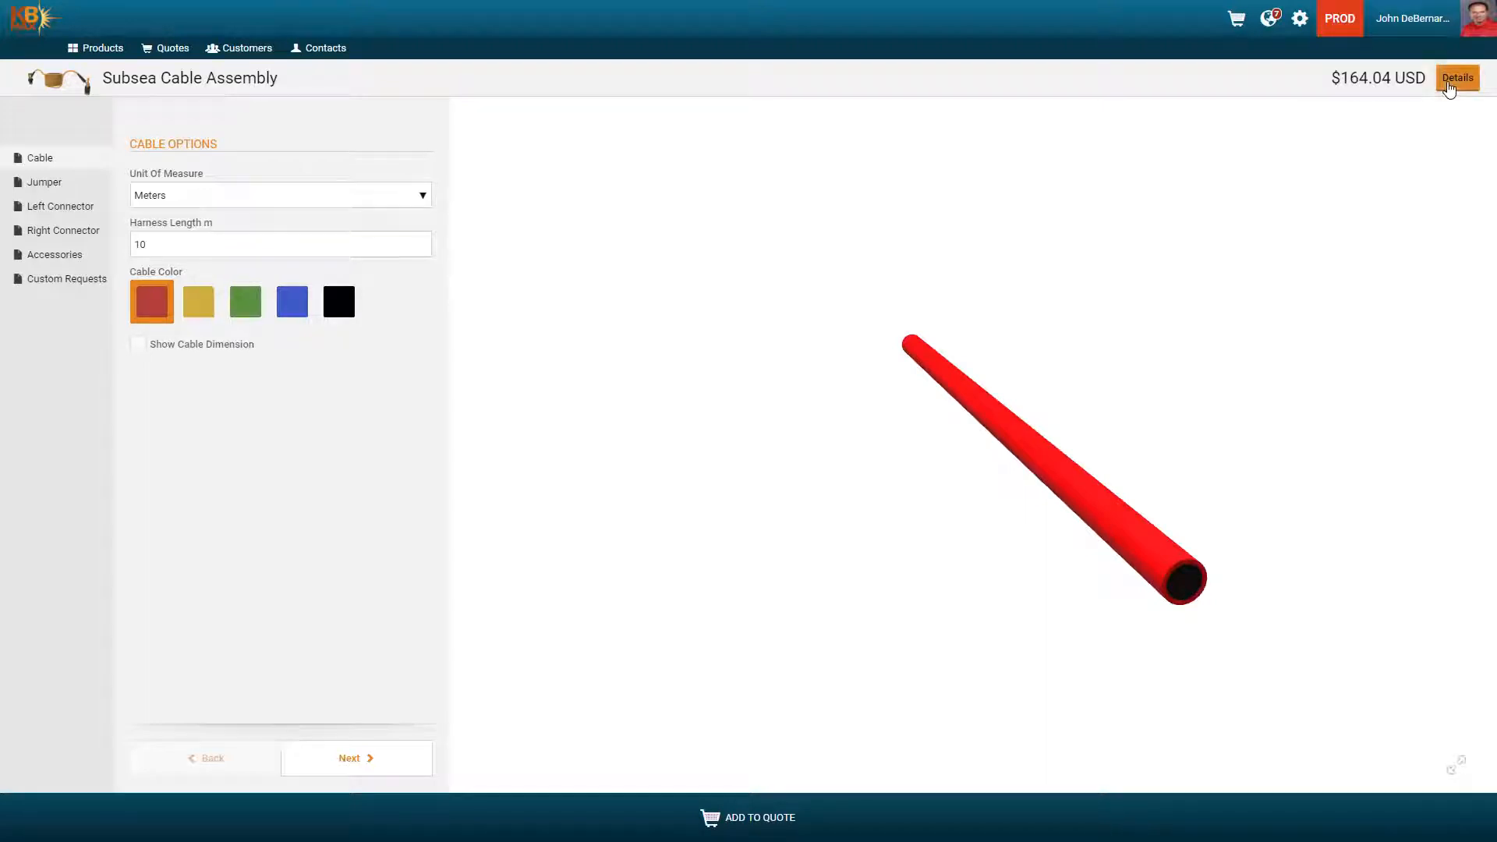
left_click(1457, 78)
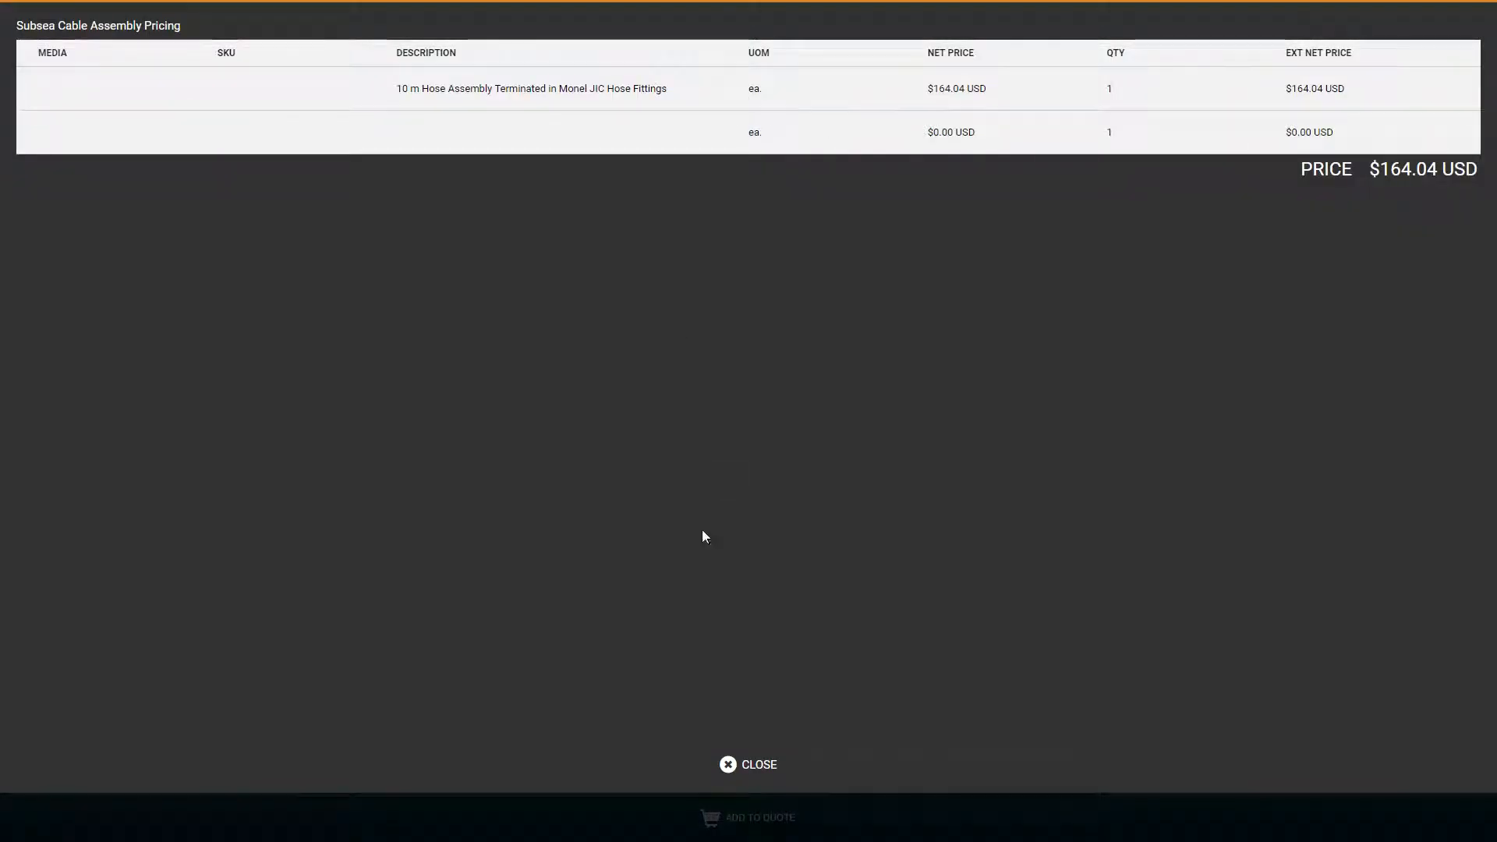
left_click(775, 767)
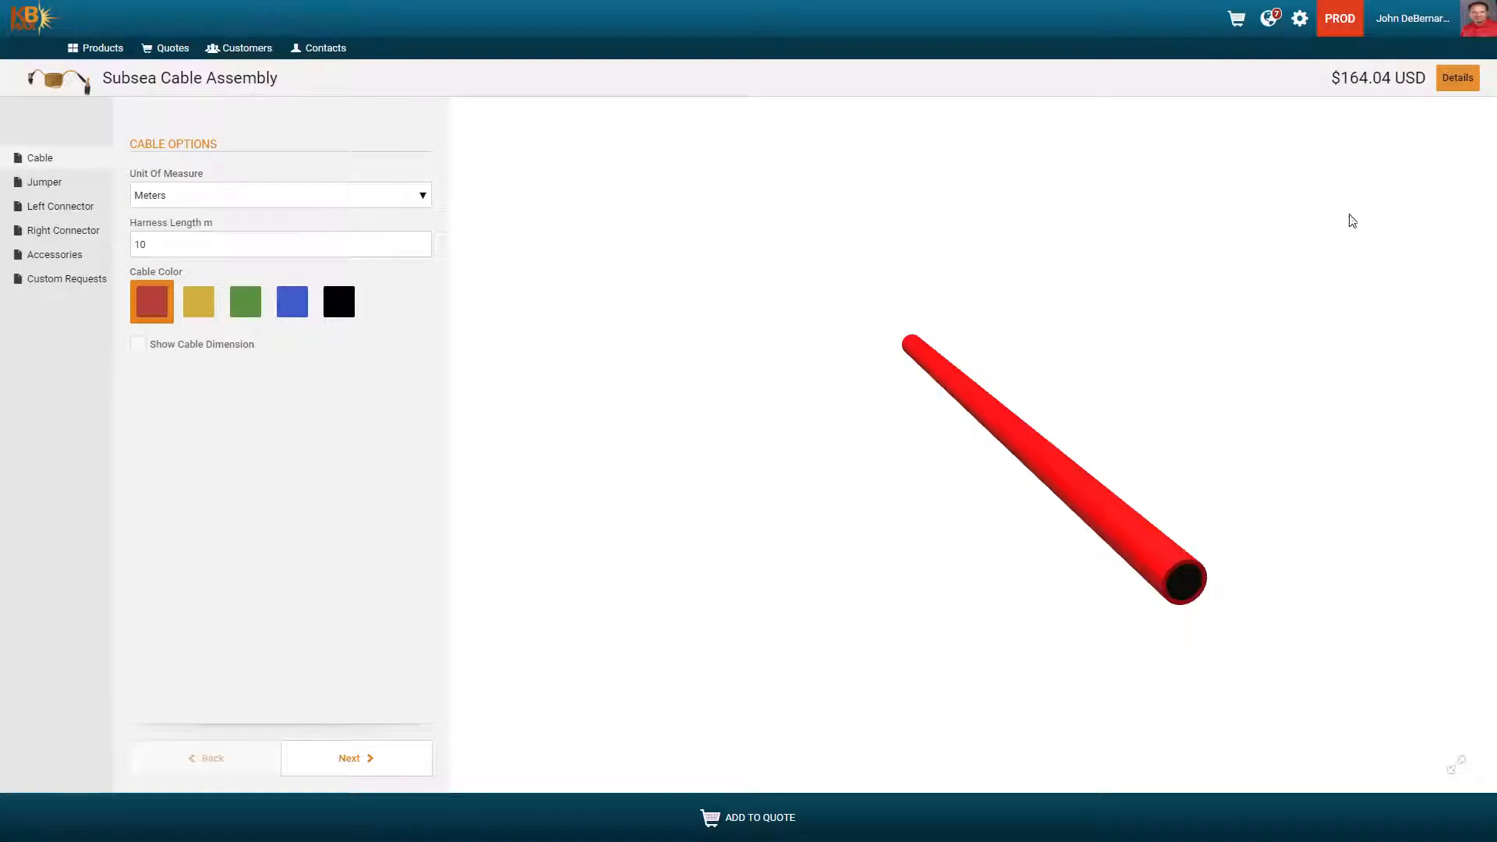
Set the jumper type to Ethernet - Single Channel in the jumper options
left_click(54, 185)
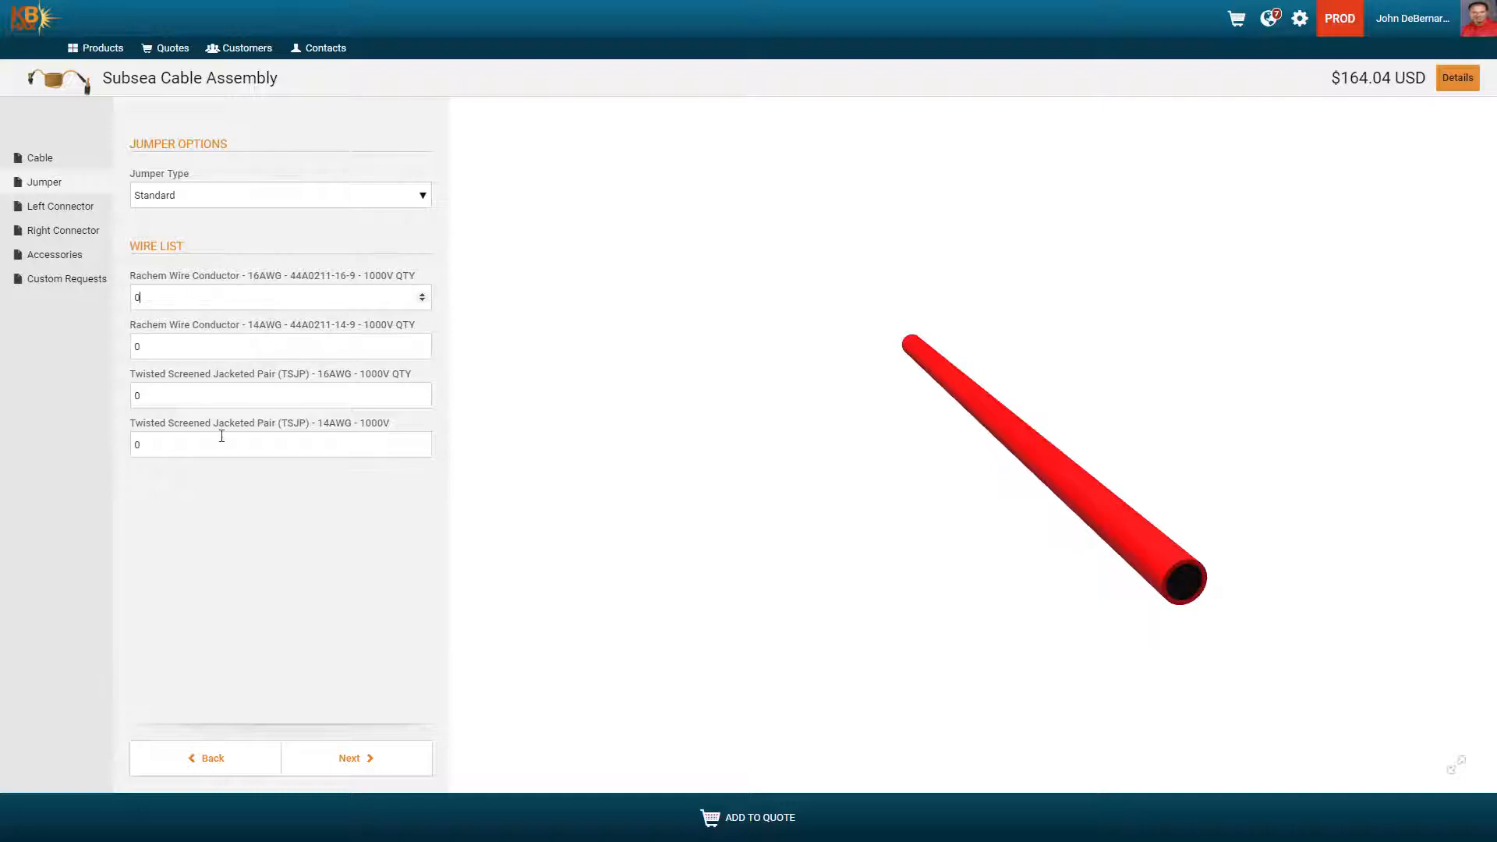
left_click(259, 201)
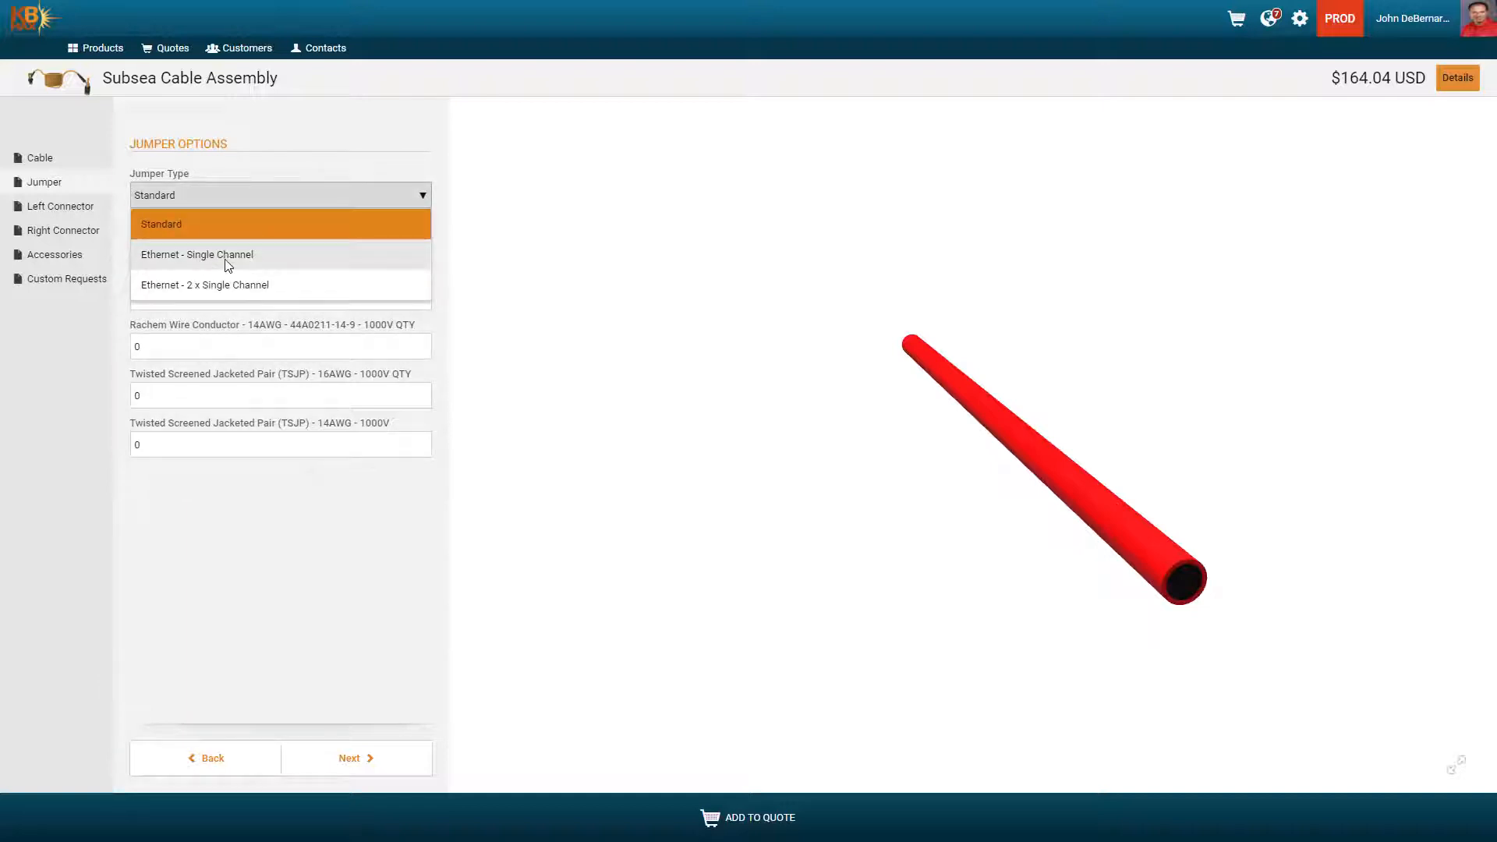
left_click(228, 263)
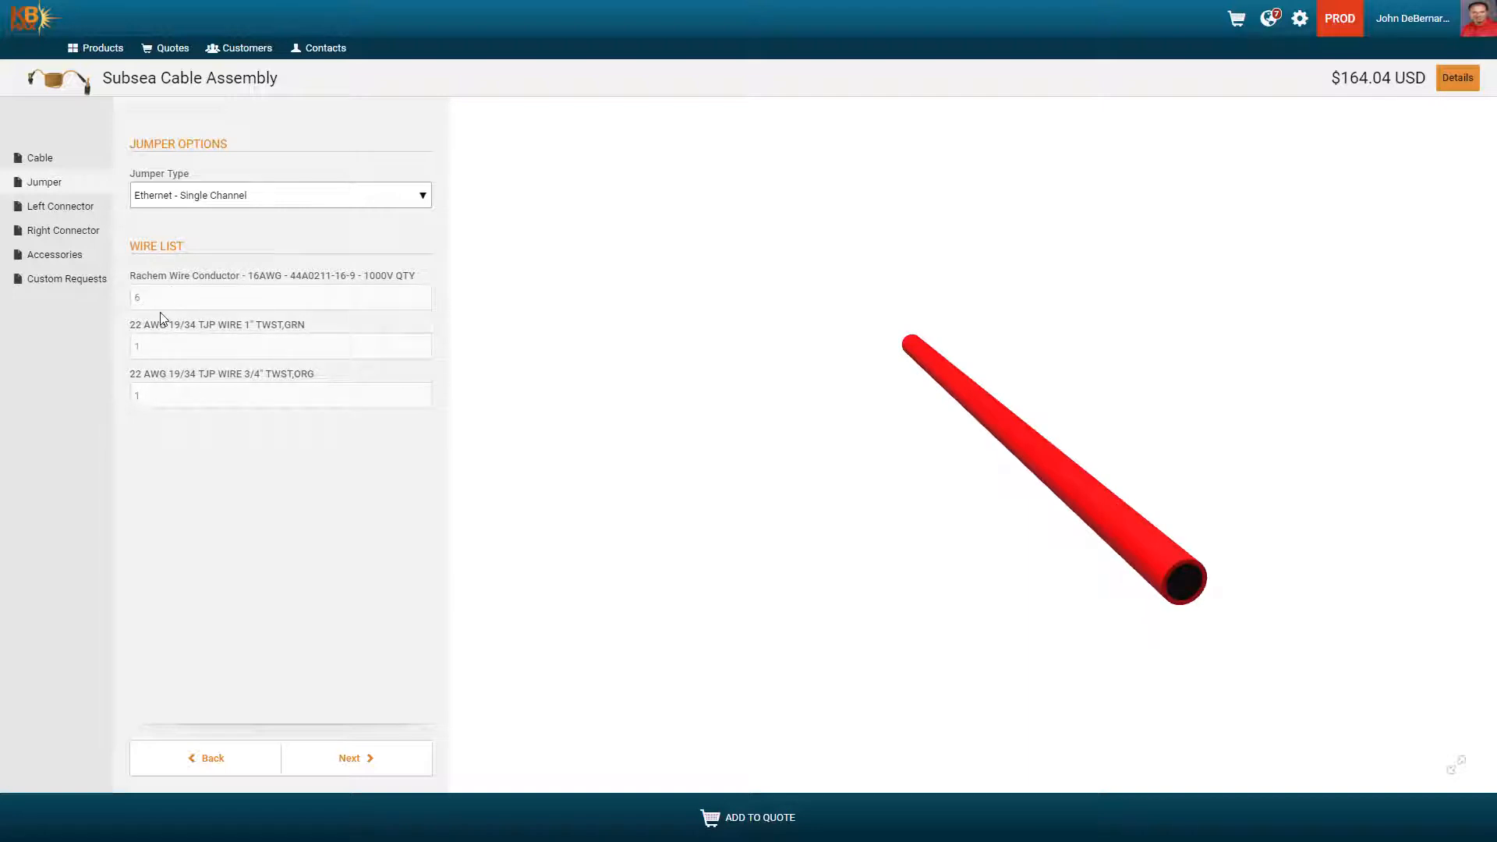
Add a left connector by setting its selection type to Parameters
left_click(61, 208)
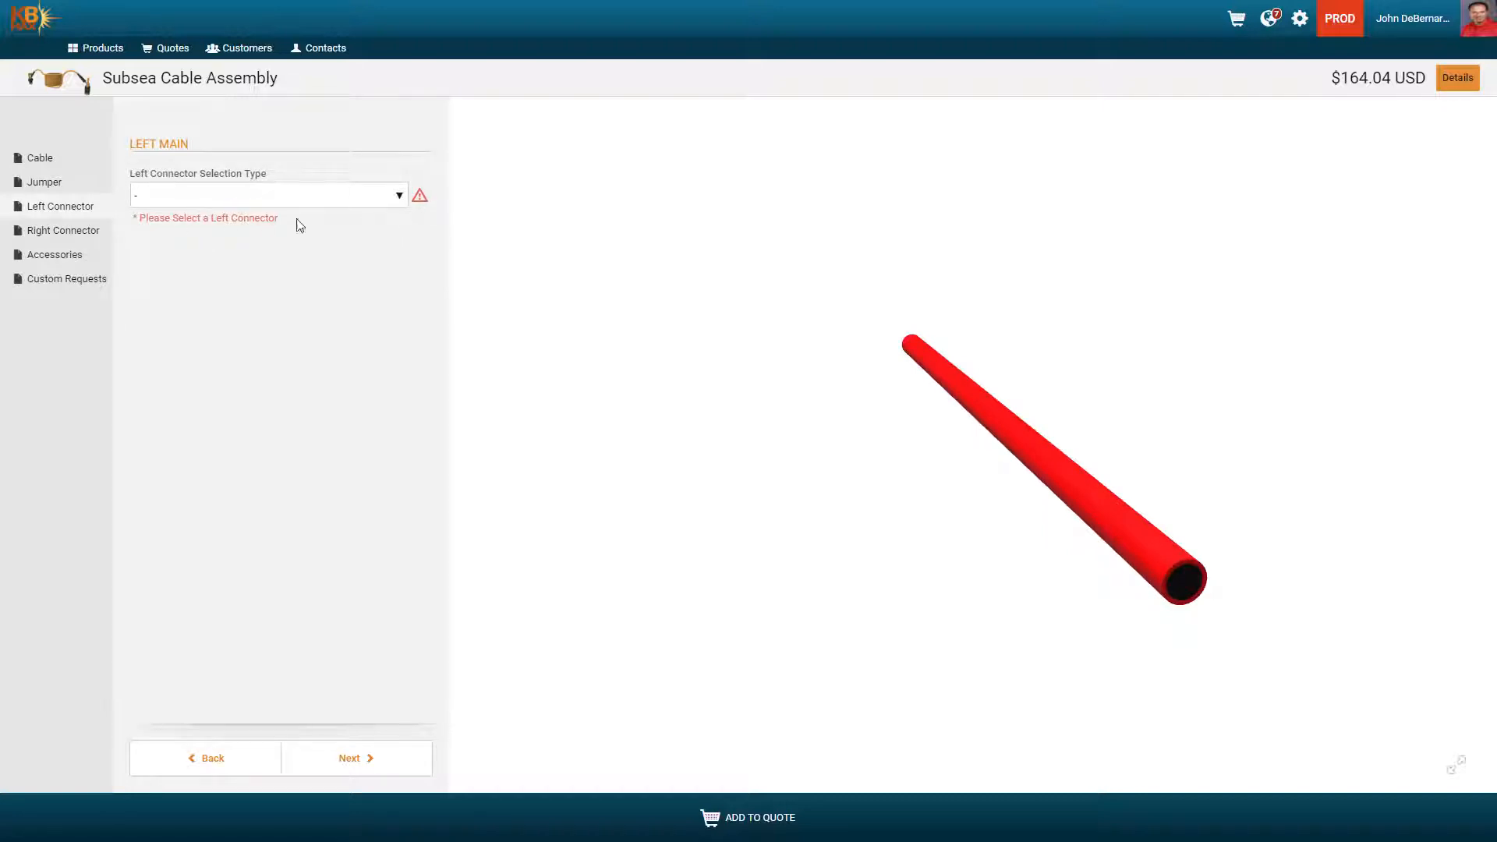
left_click_drag(695, 301, 626, 285)
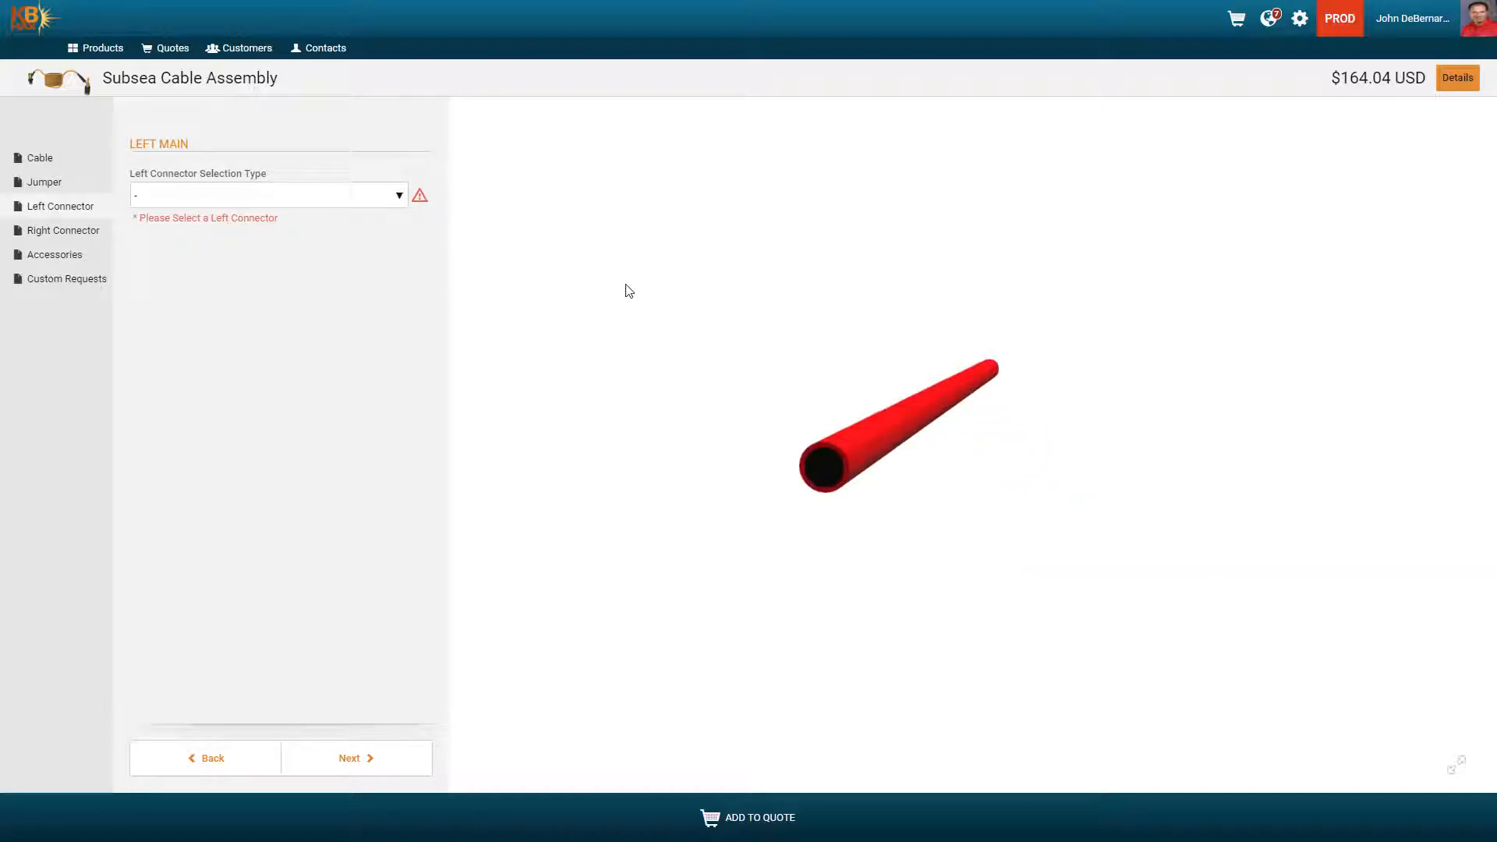
left_click(374, 205)
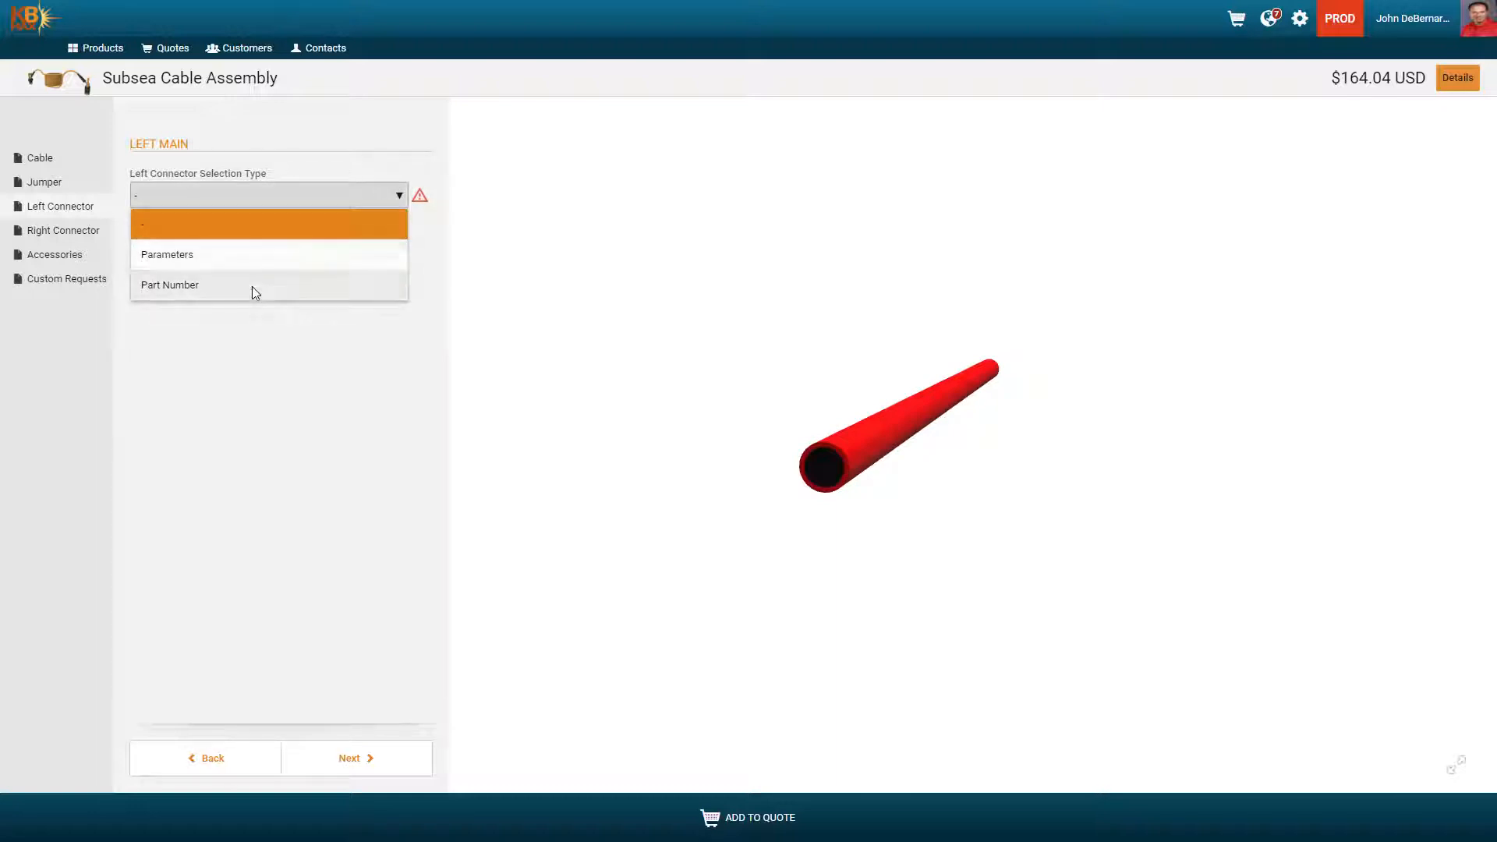
left_click(200, 265)
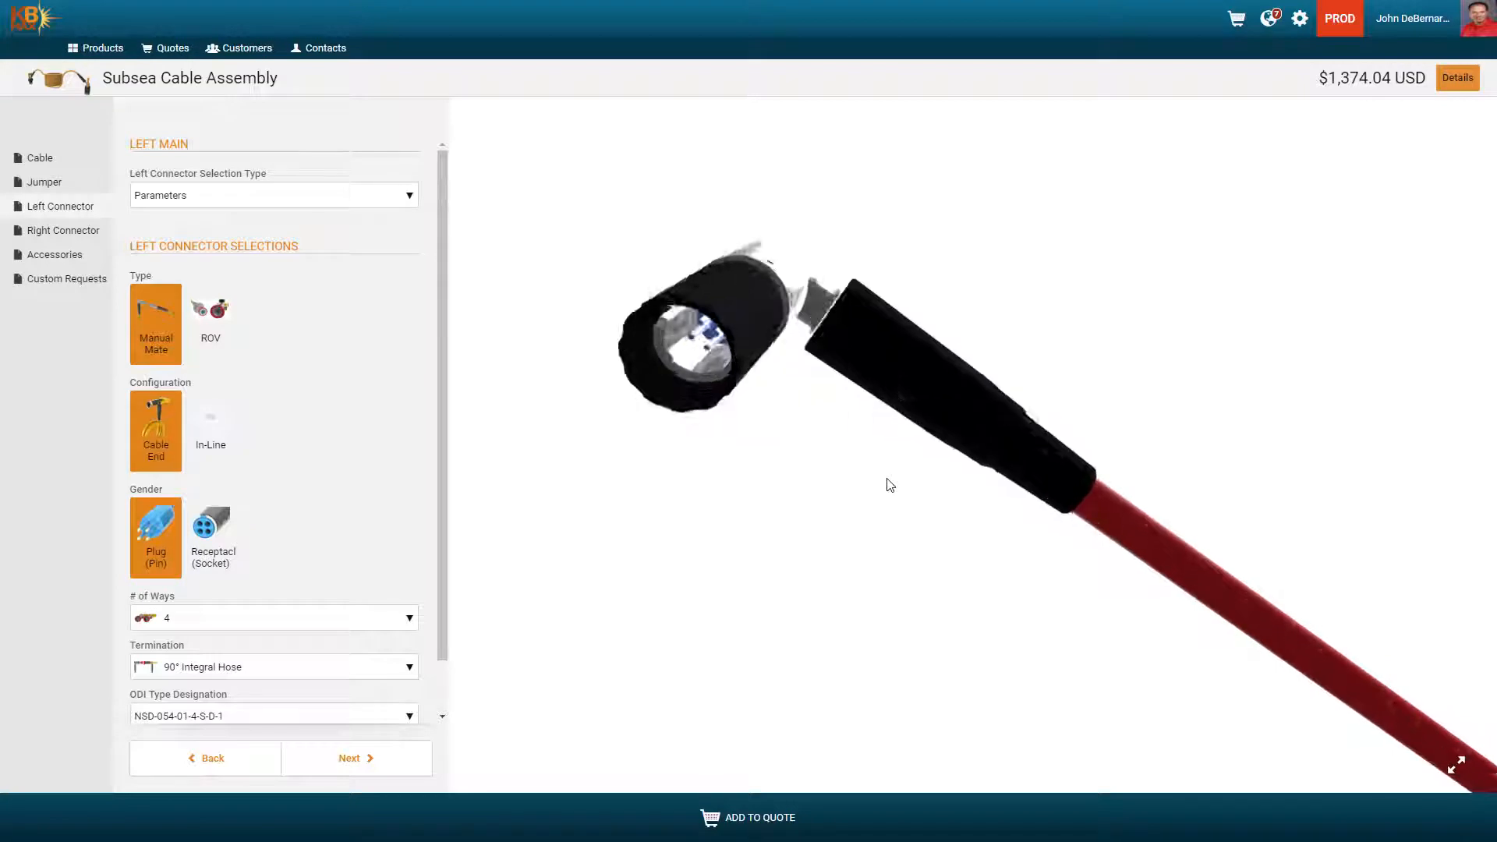
Configure the left connector with the Plug (Pin) gender and 12 ways
left_click(230, 531)
left_click(155, 541)
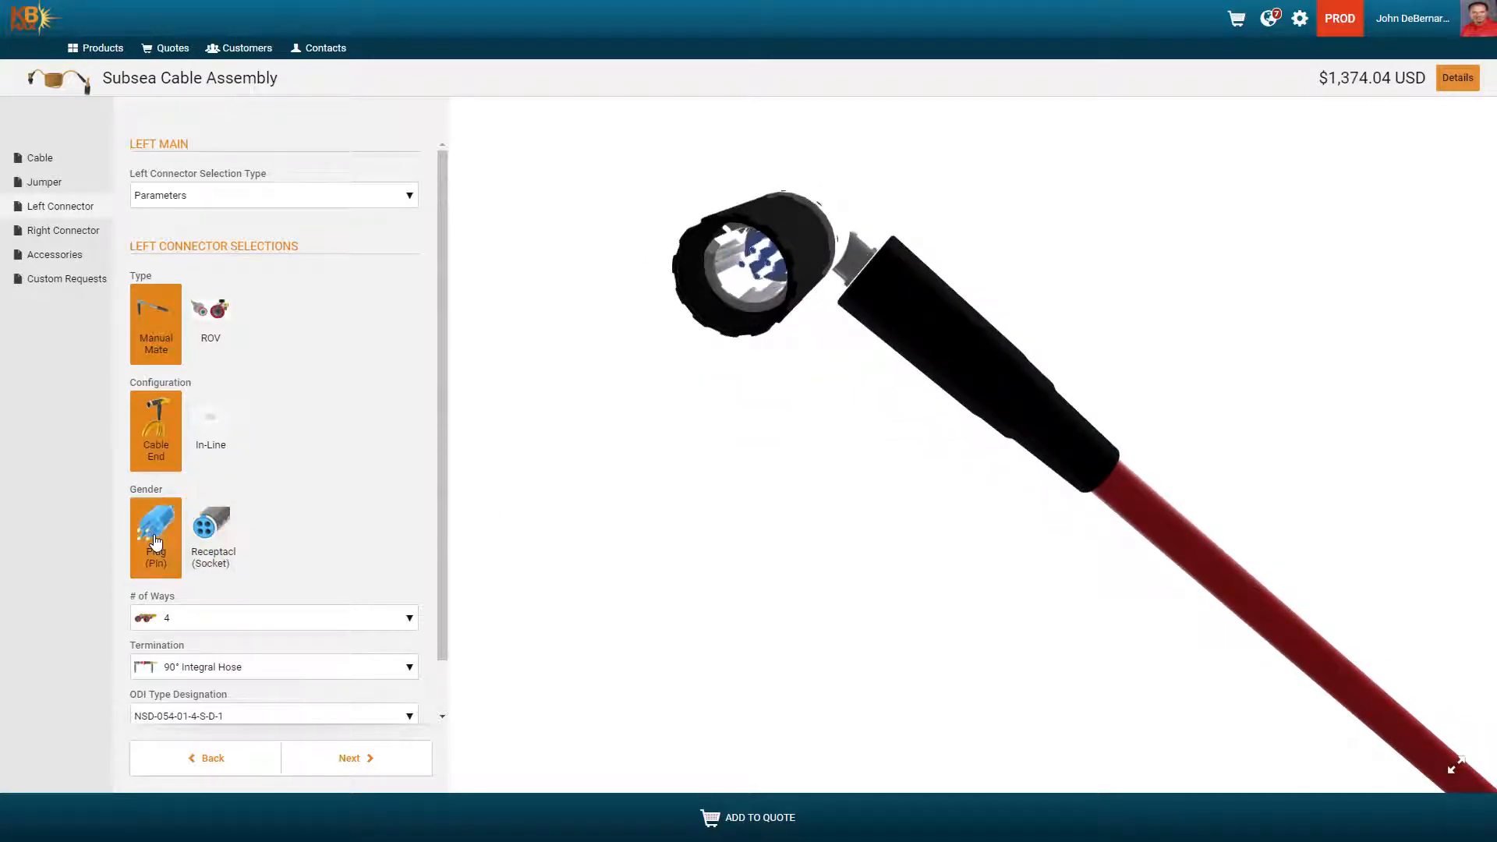
left_click(234, 618)
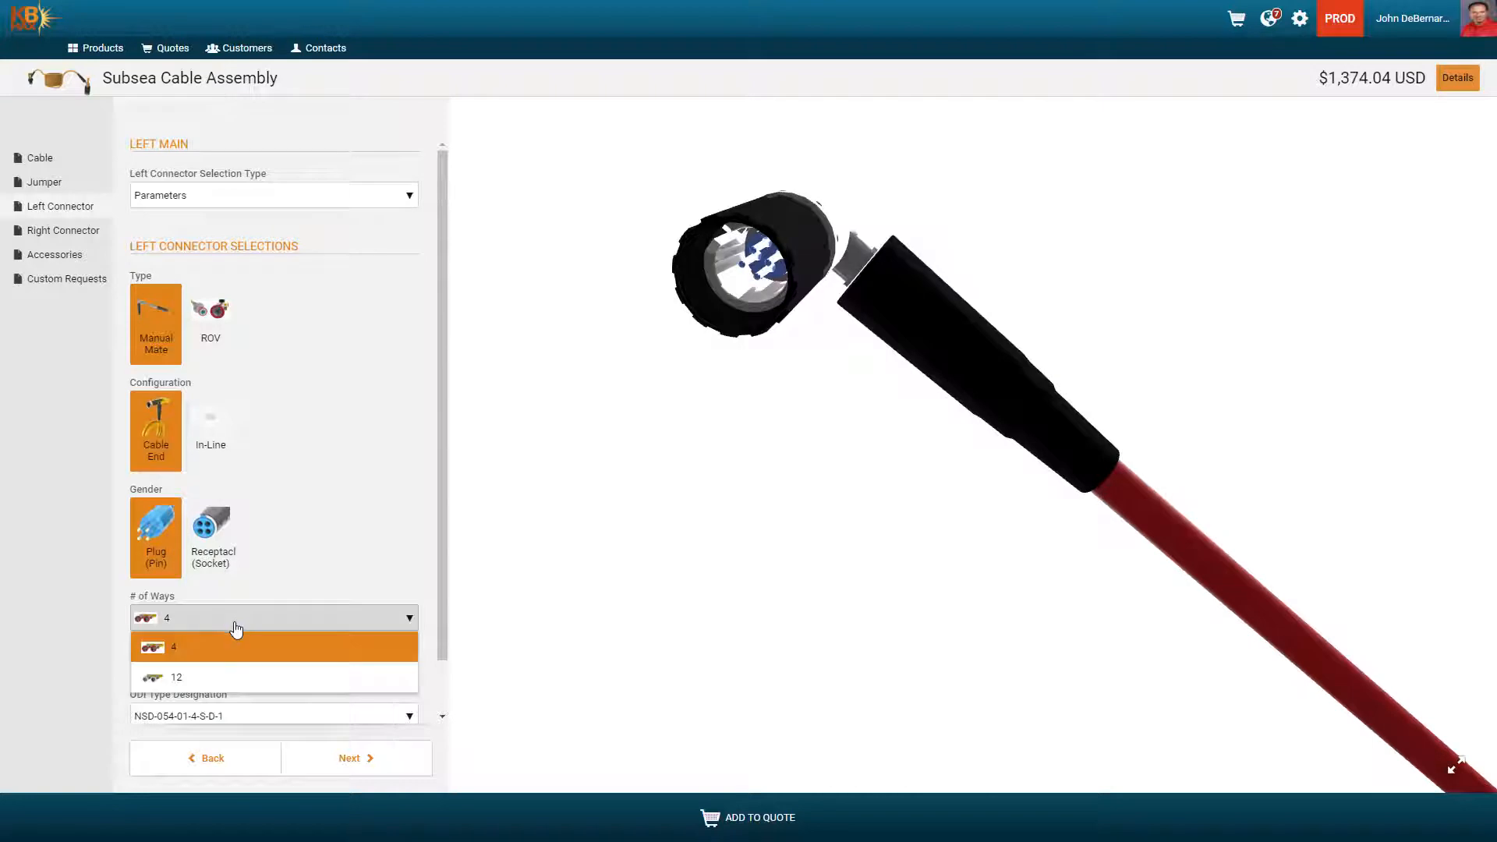
left_click(218, 678)
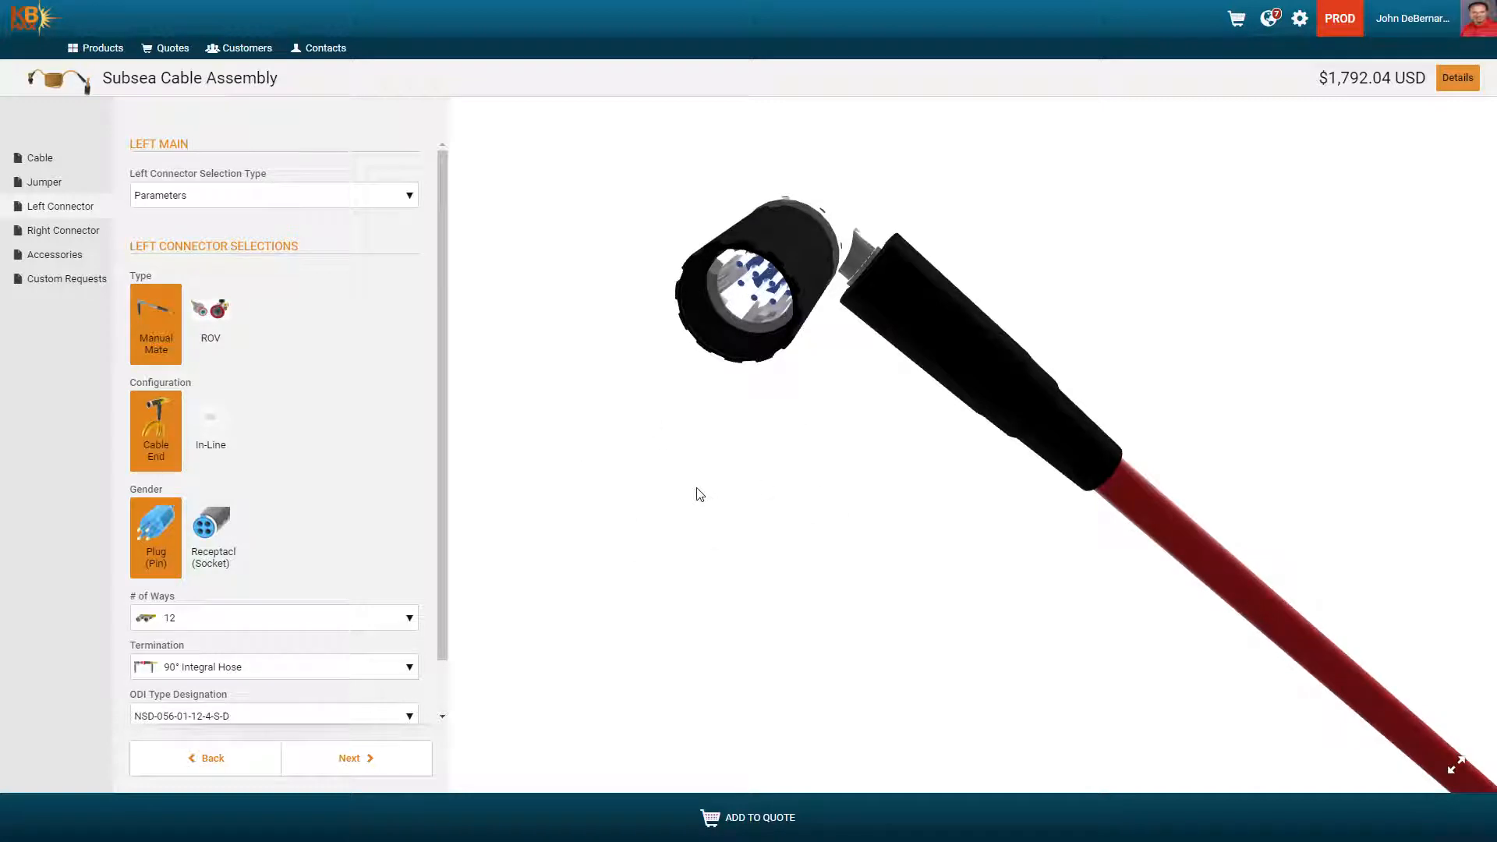
Add a right connector by setting its selection type to Part Number
left_click(67, 233)
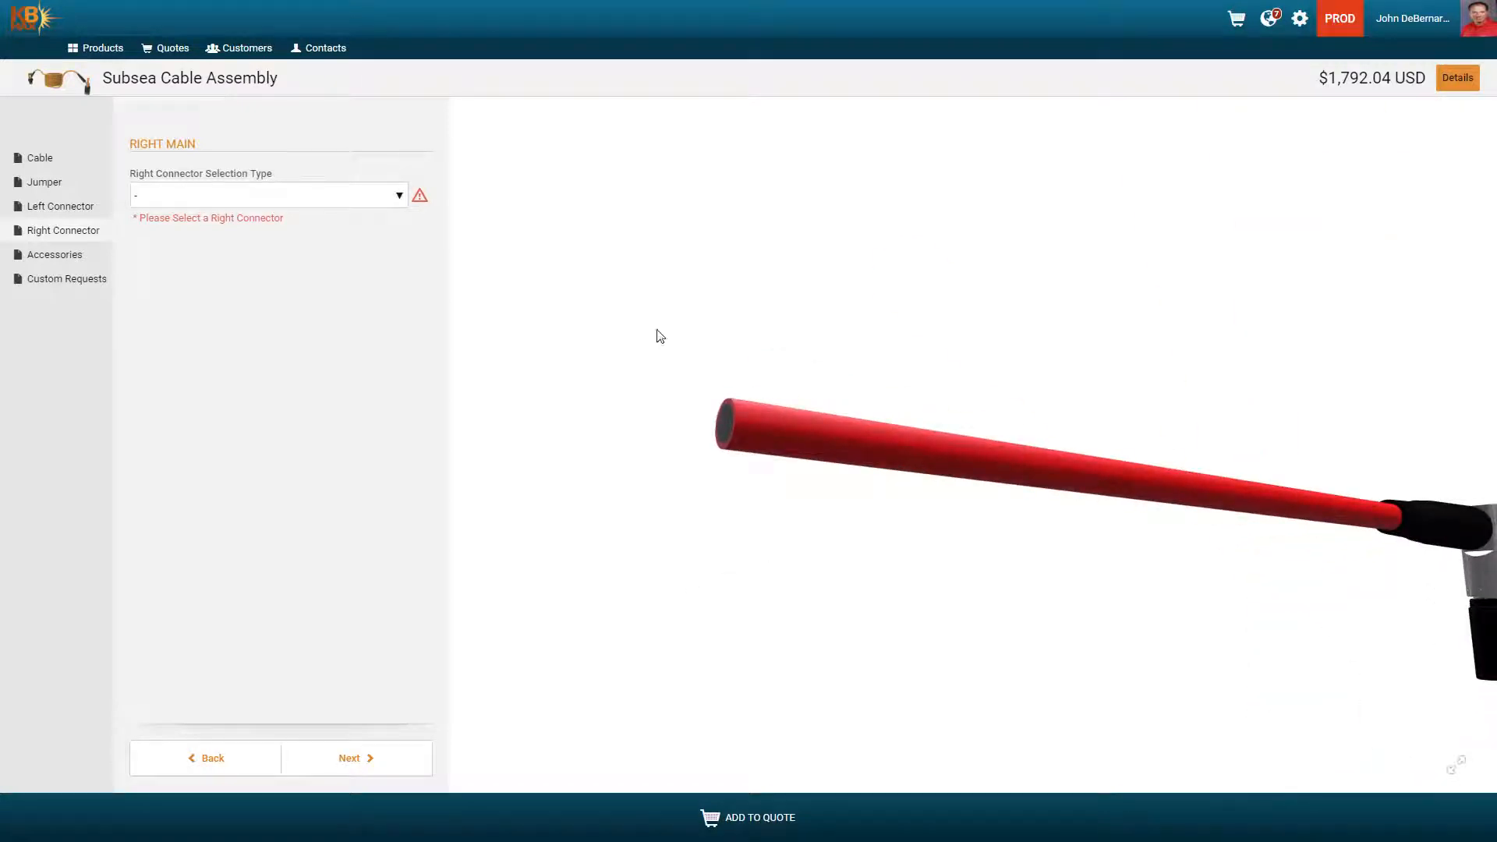
left_click(265, 205)
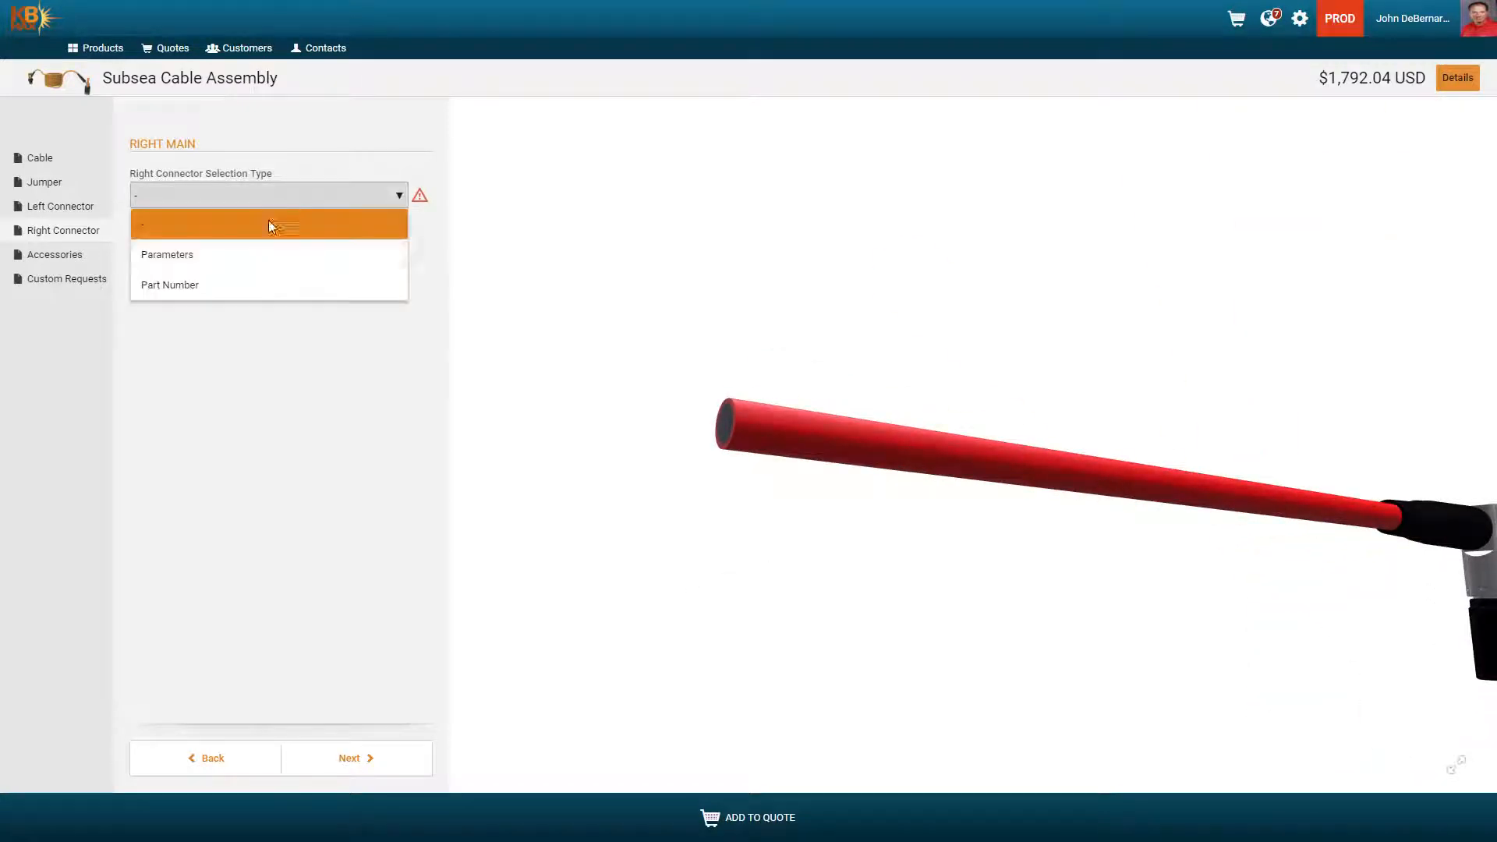
left_click(236, 288)
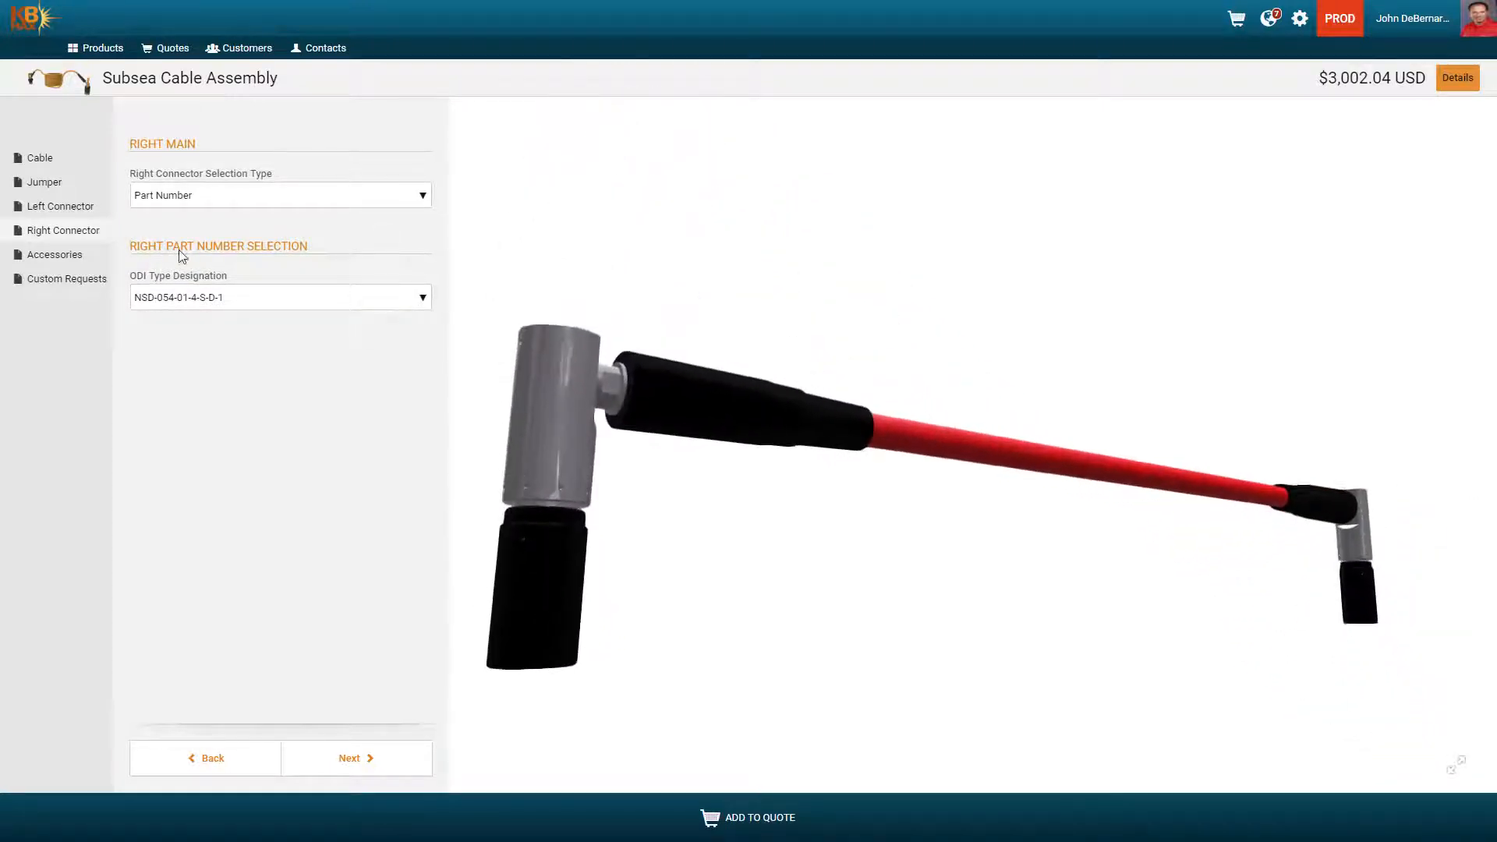
Include the Deep Sea Waterproof Connectors, Cold Weather Resistant and High Voltage Certification Test accessories
left_click(56, 254)
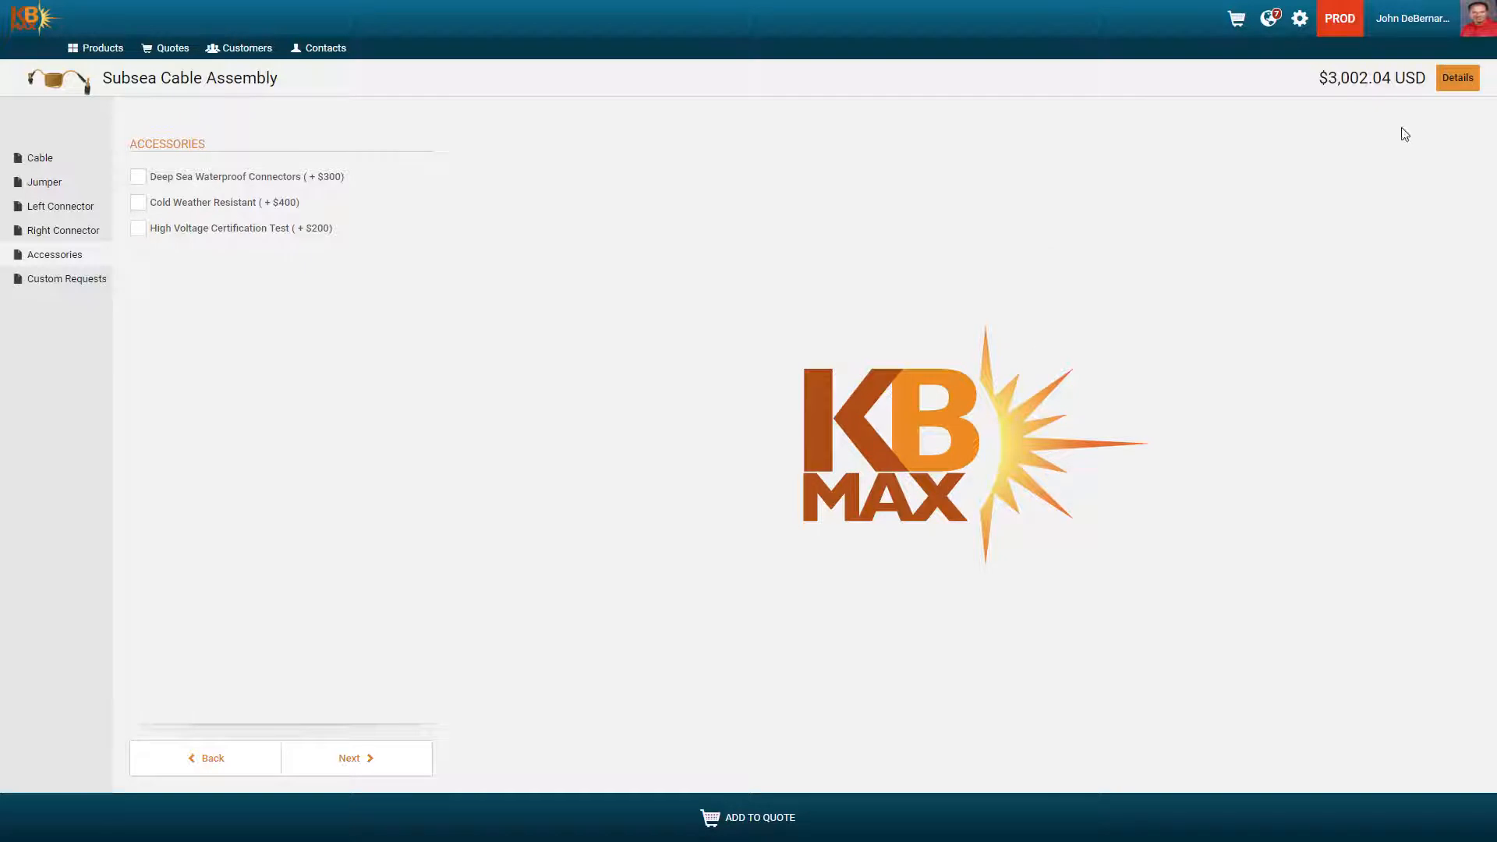
left_click(138, 177)
left_click(138, 202)
left_click(138, 228)
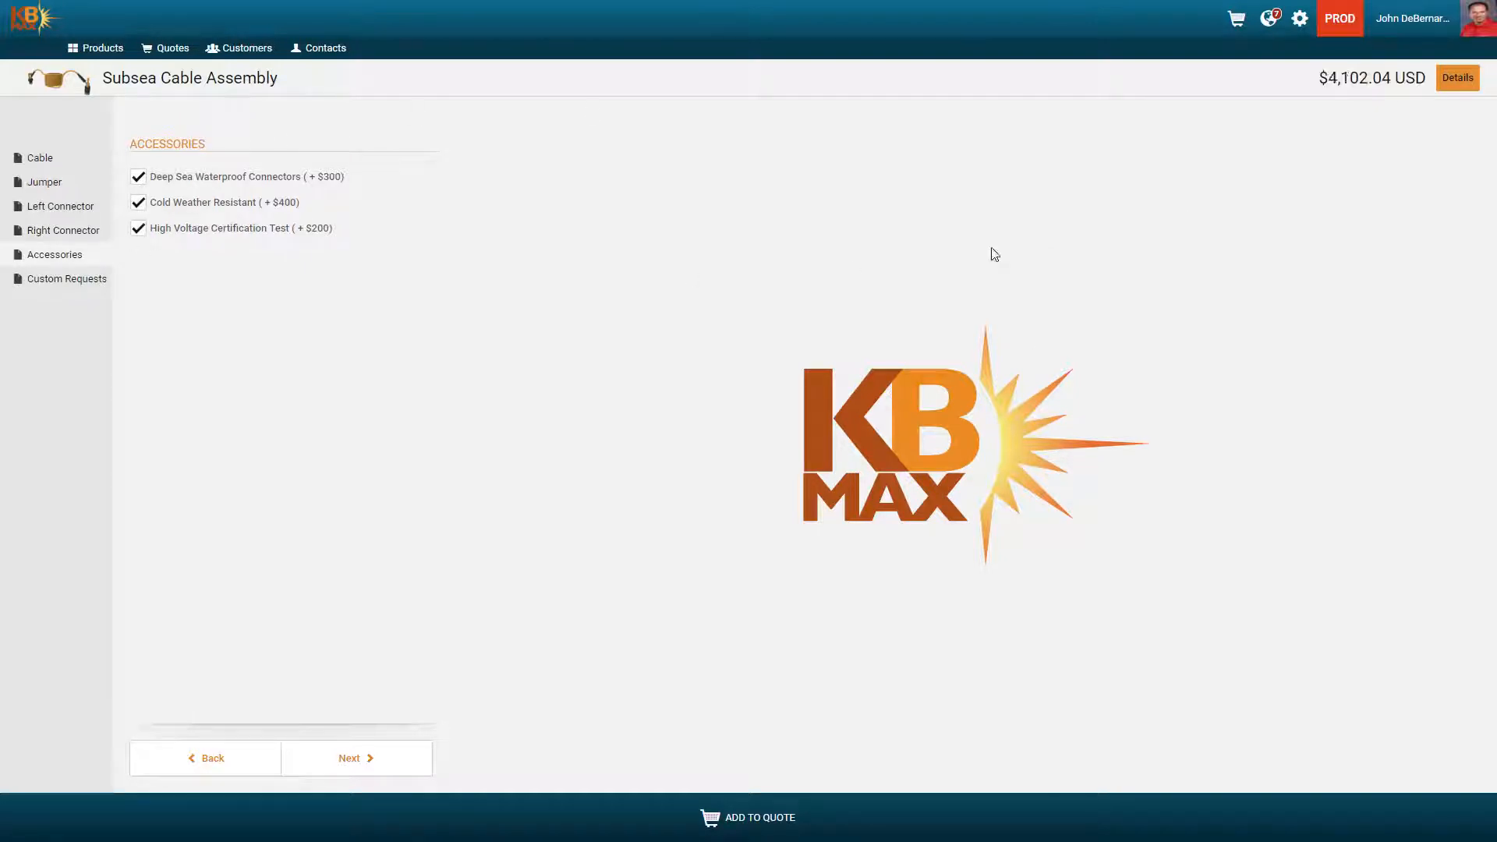
Review the itemized pricing of the assembly with both connectors and all accessories, and close it
left_click(1442, 78)
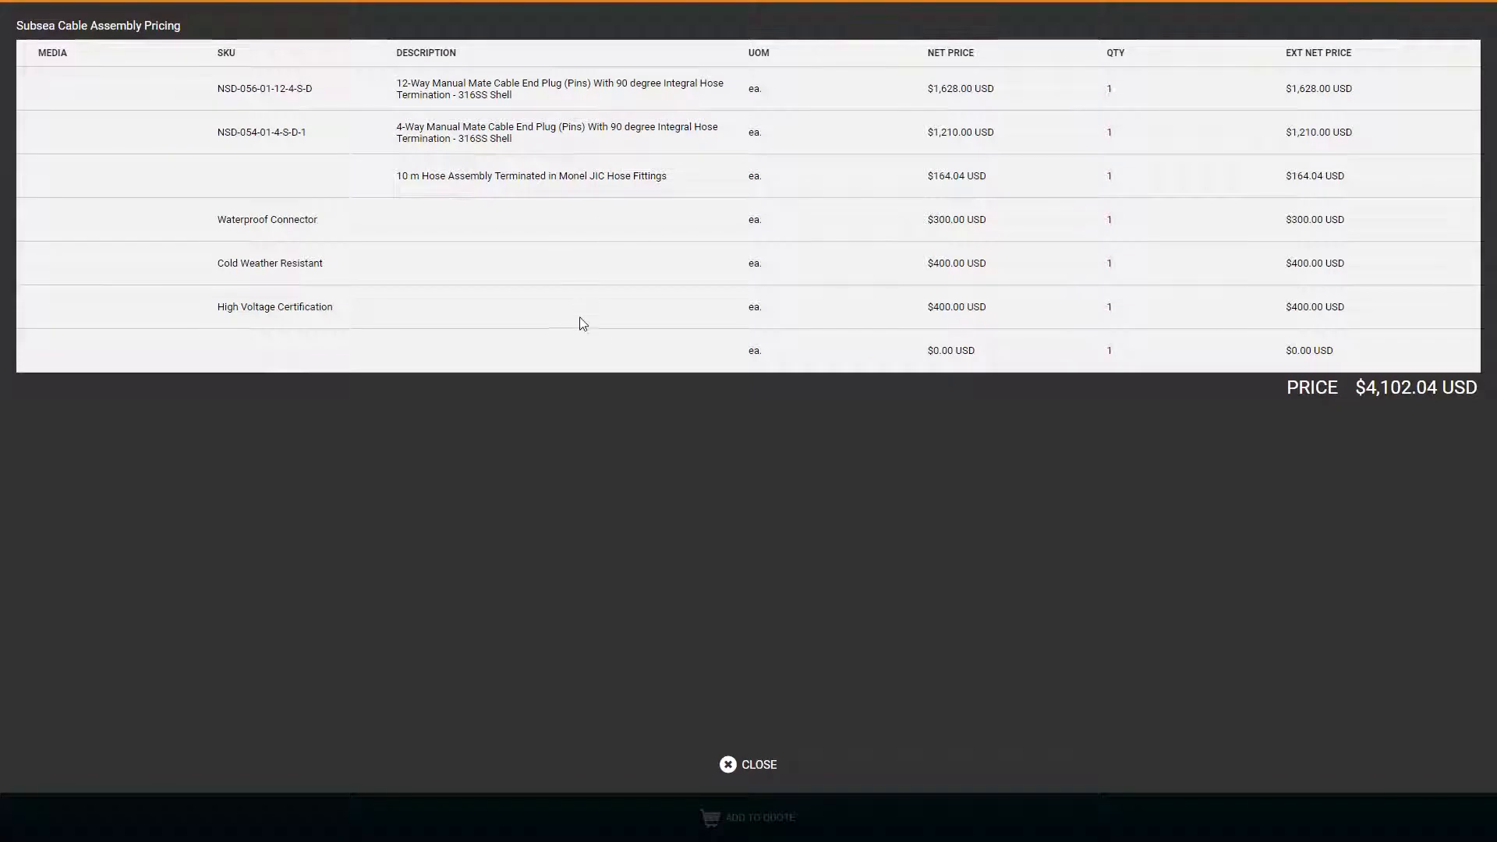
left_click(788, 764)
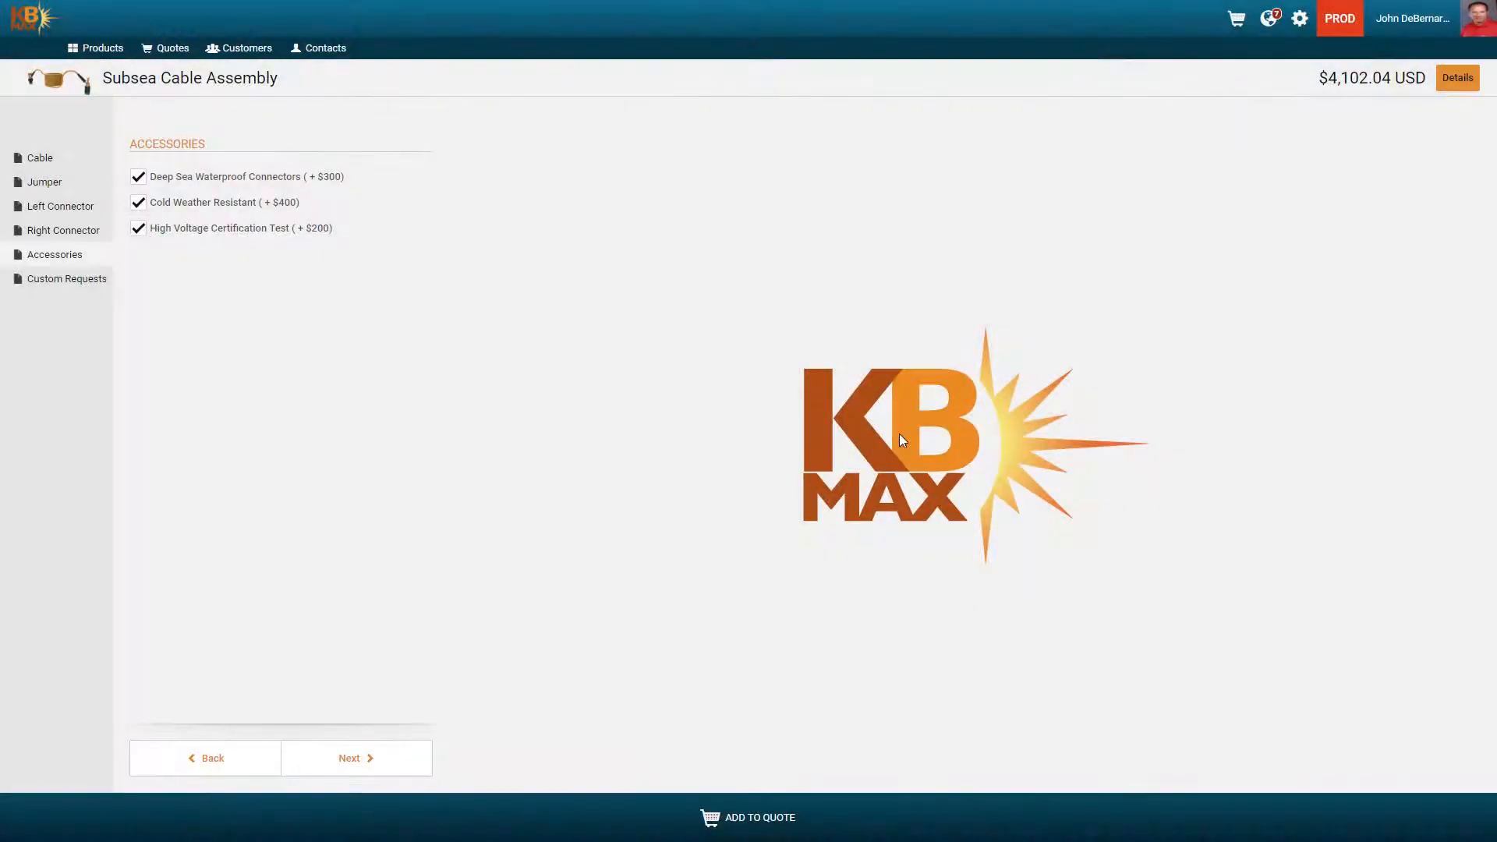
Leave the custom requirements empty and add the configured subsea cable assembly to a new quote
left_click(53, 282)
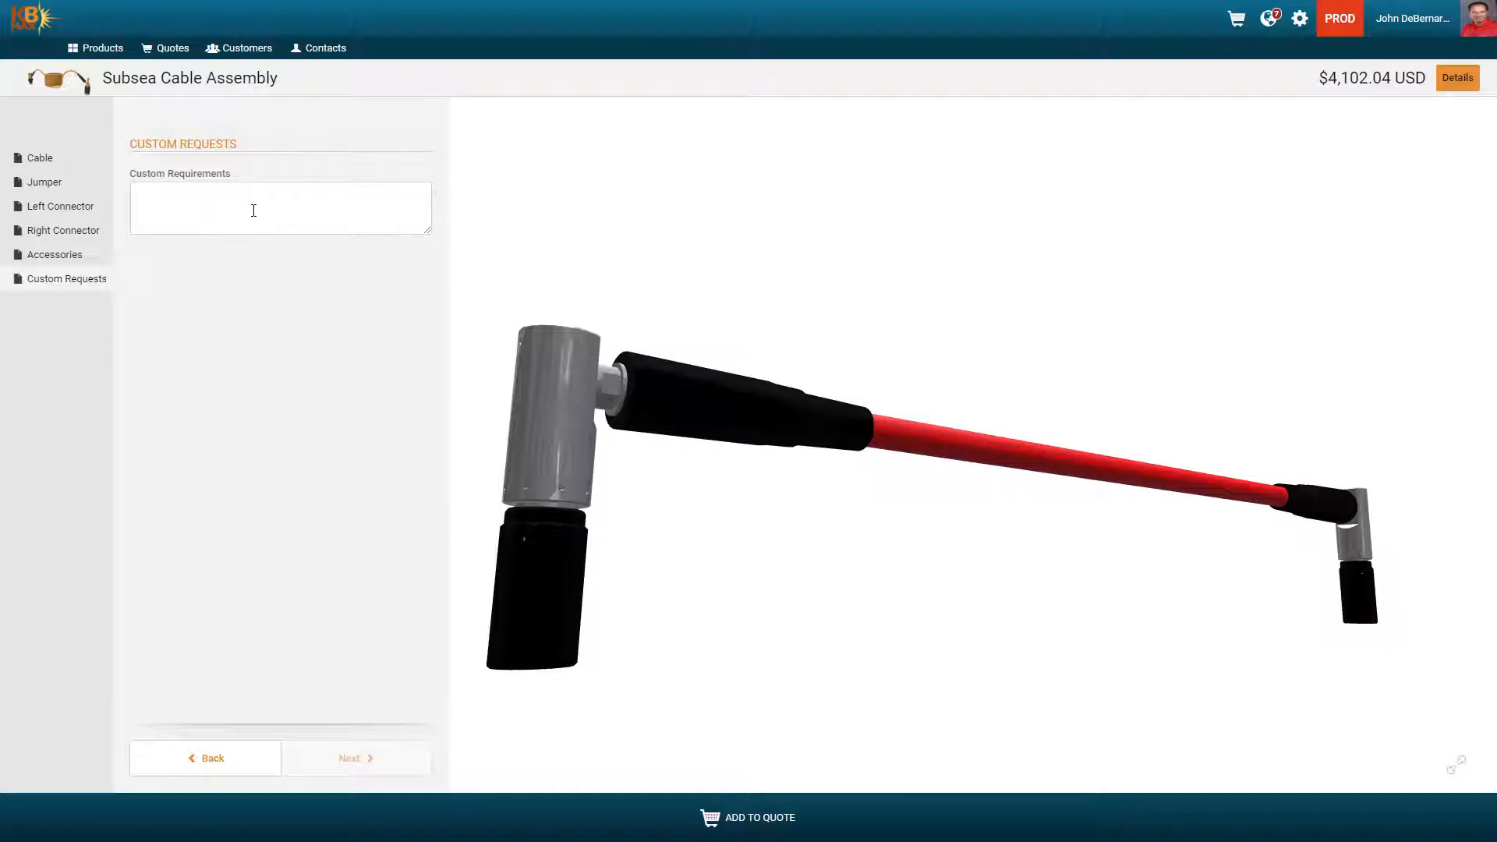
left_click_drag(733, 288, 681, 272)
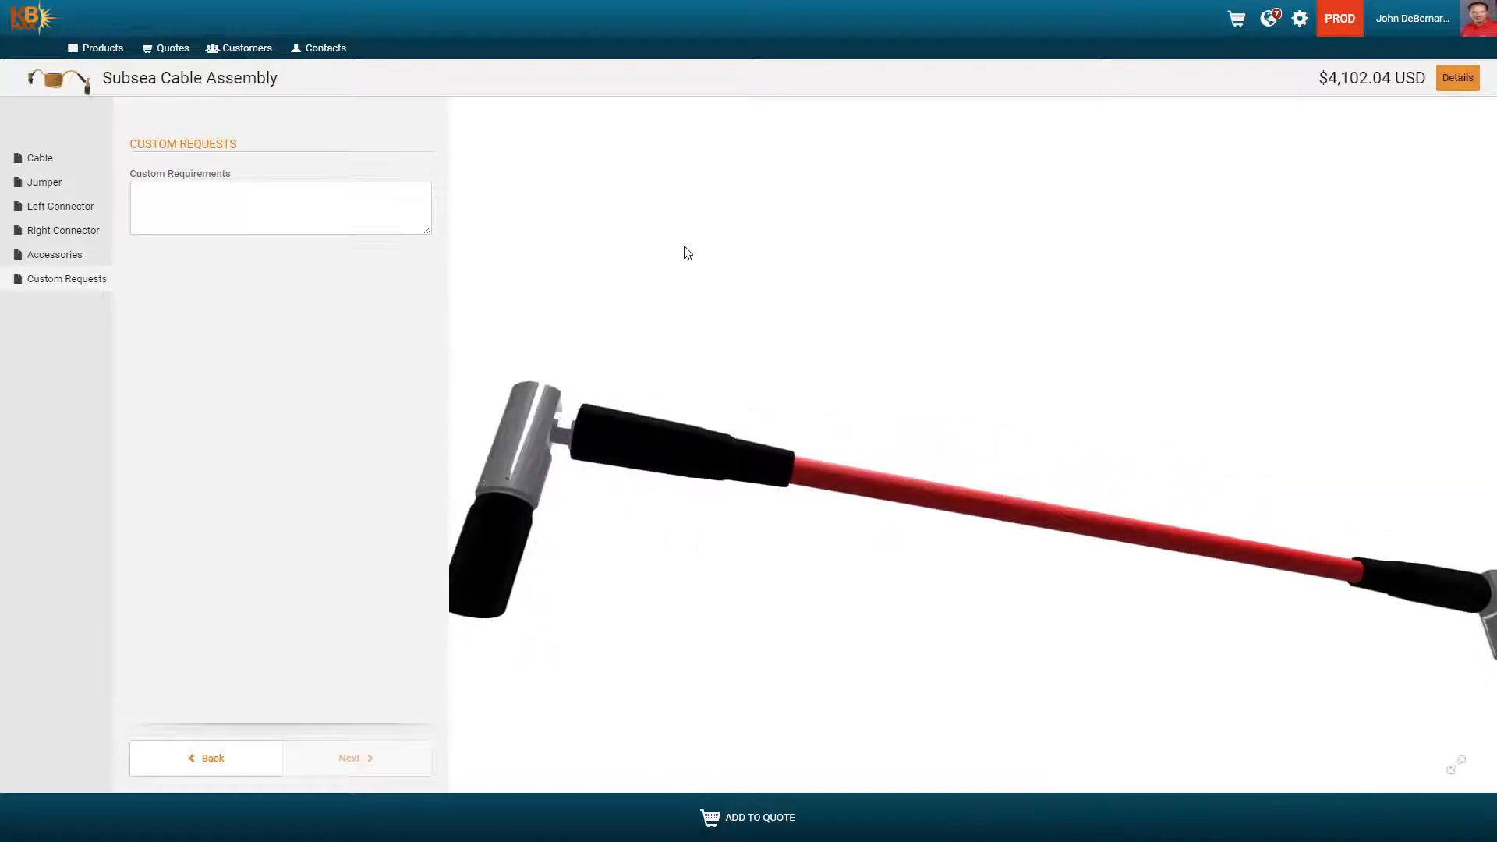
mouse_move(713, 312)
left_mouse_down()
mouse_move(718, 261)
mouse_move(718, 322)
left_mouse_up()
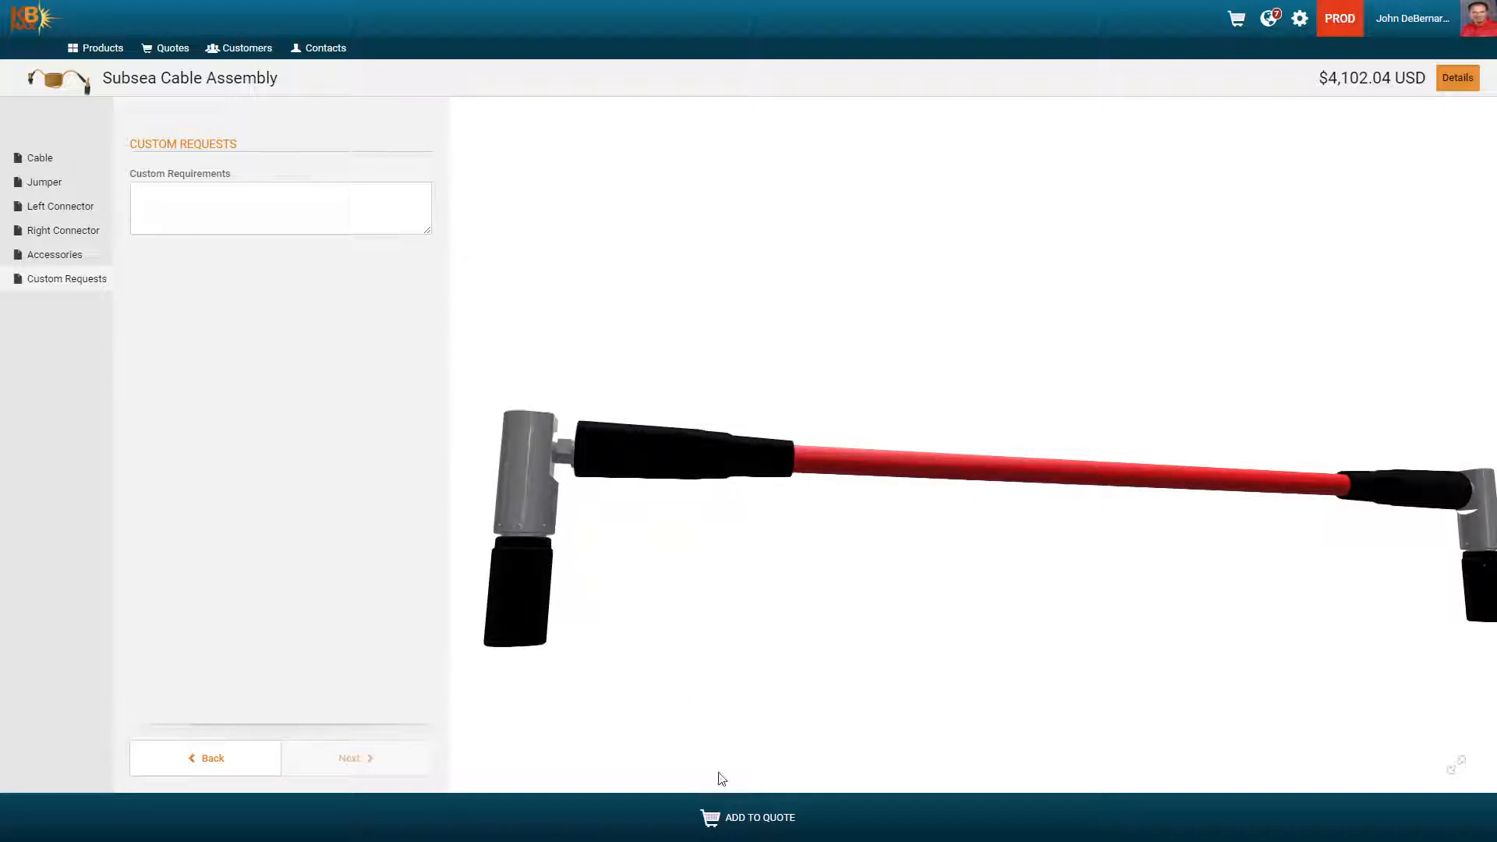
left_click(755, 819)
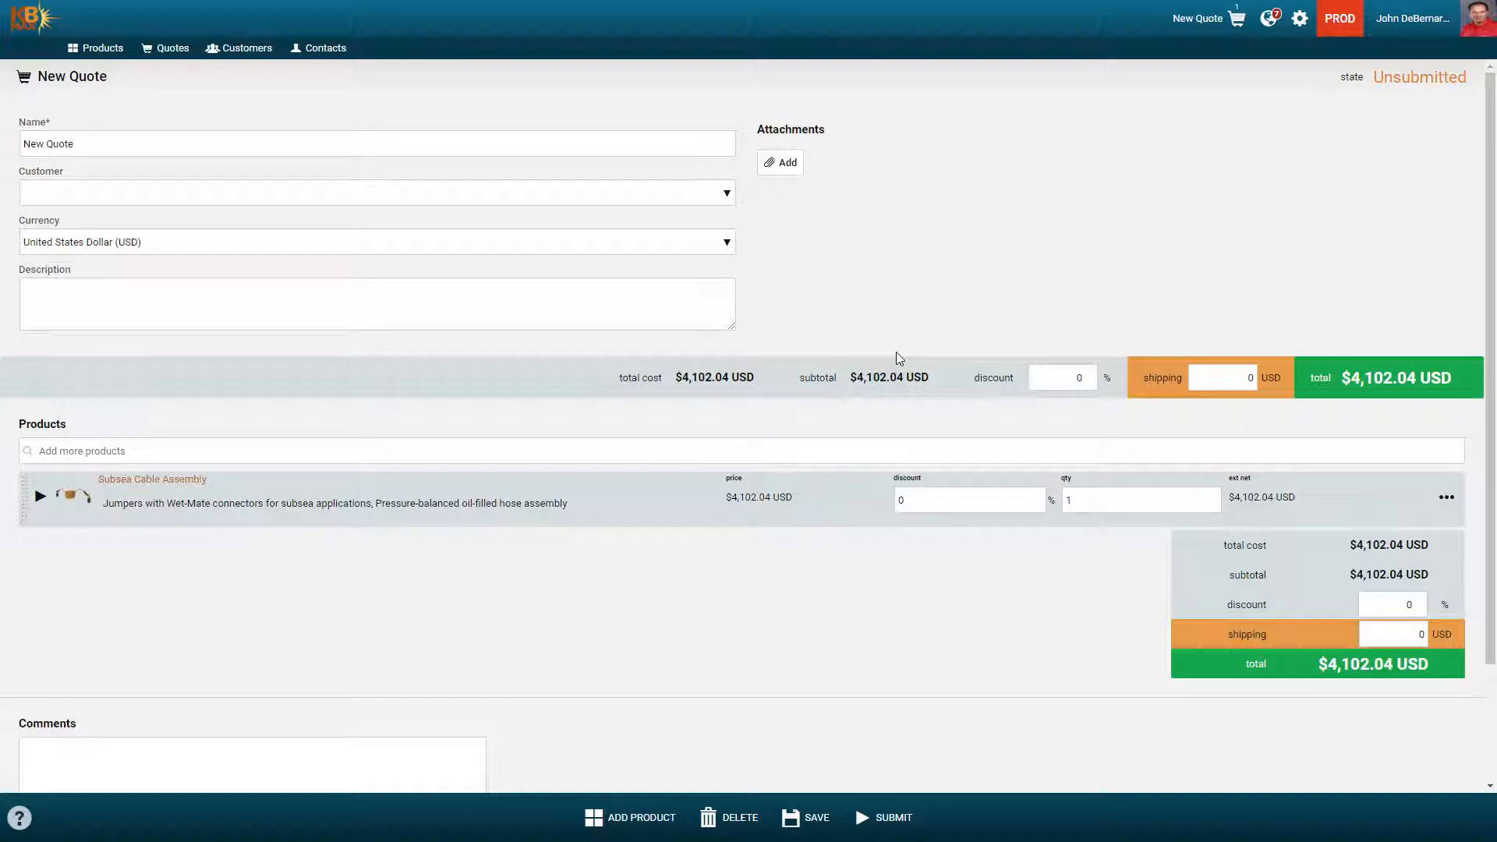
Name the quote Demo and assign it to the customer Atwood Oceanics
triple_click(40, 154)
type("Demo")
left_click(91, 195)
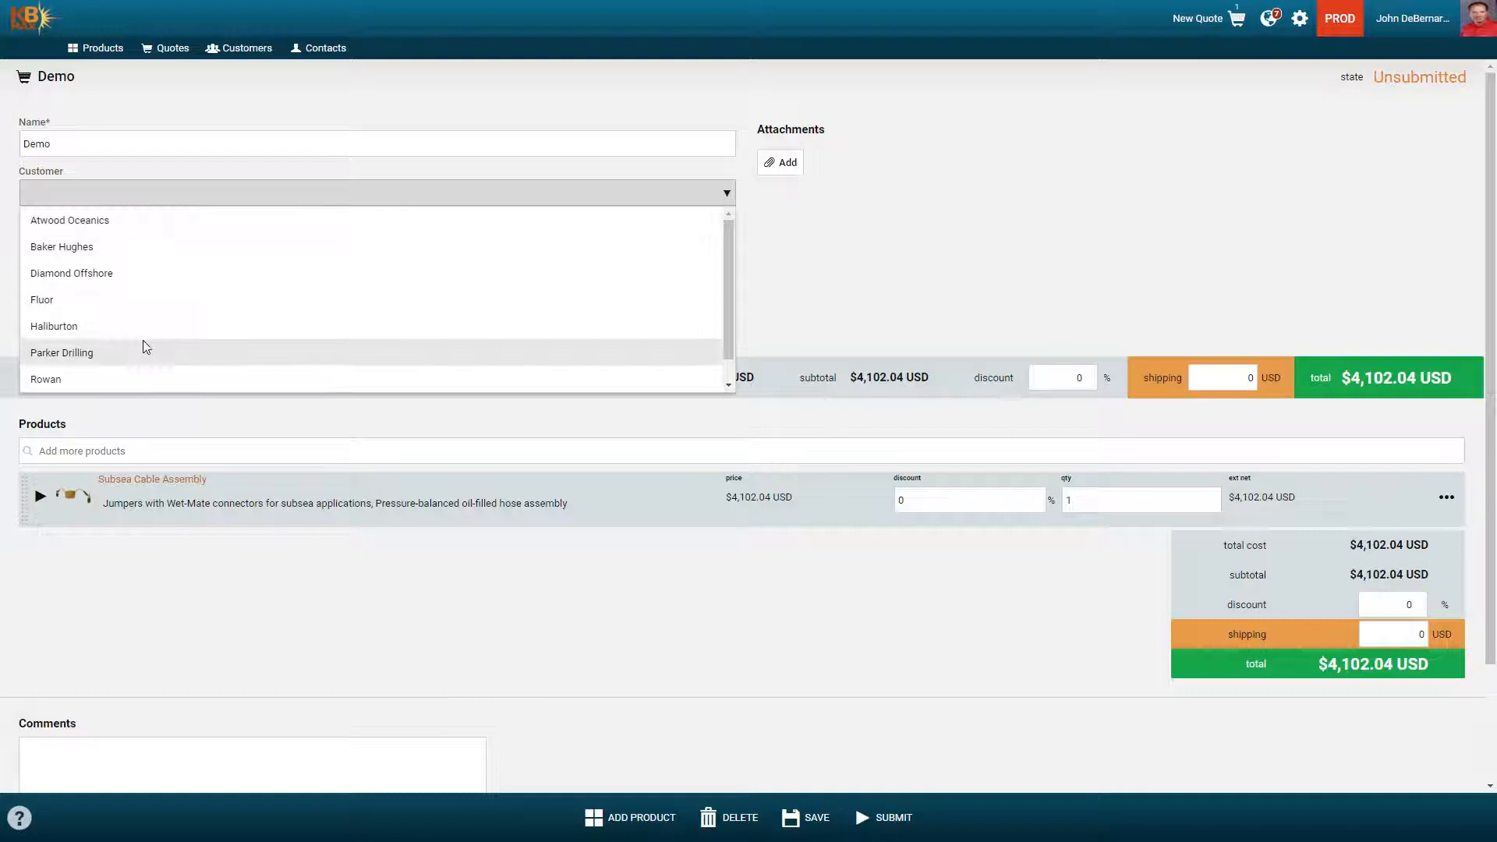
left_click(121, 222)
Assign the first listed contact to the quote and keep the currency as United States Dollar (USD)
left_click(164, 248)
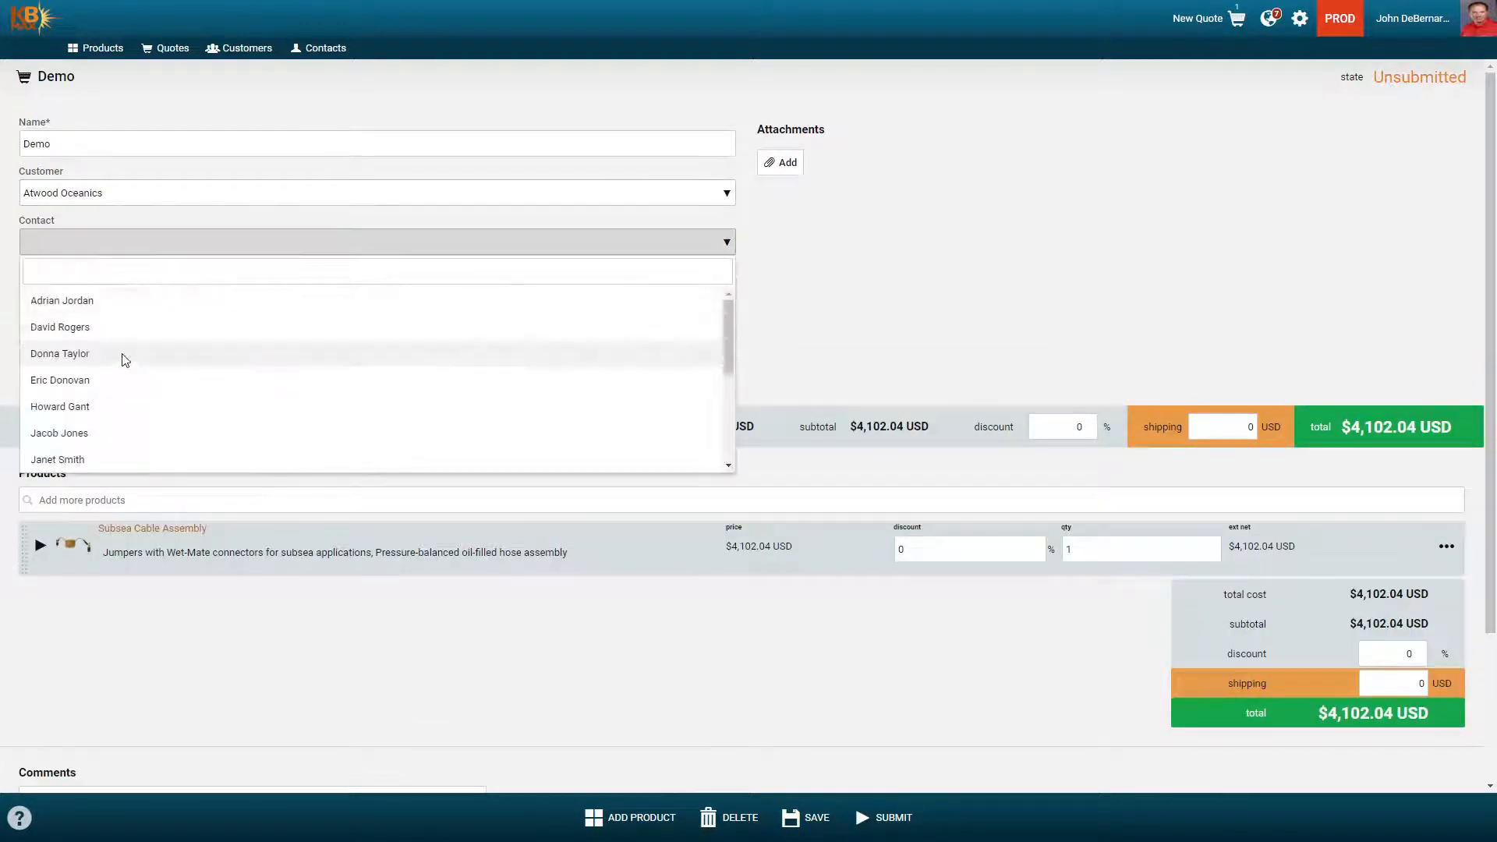
left_click(128, 309)
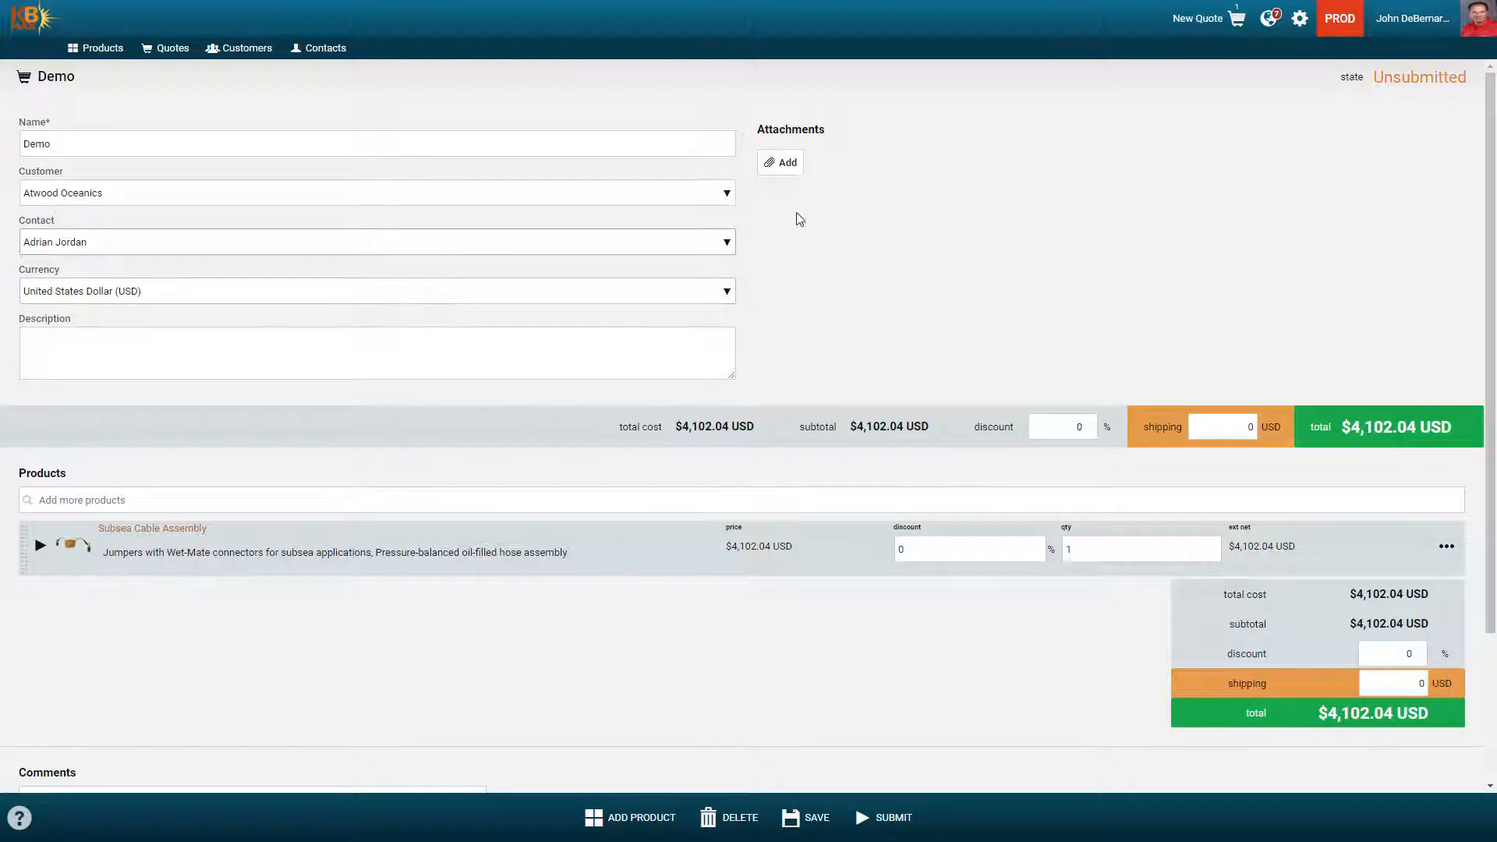
left_click(471, 299)
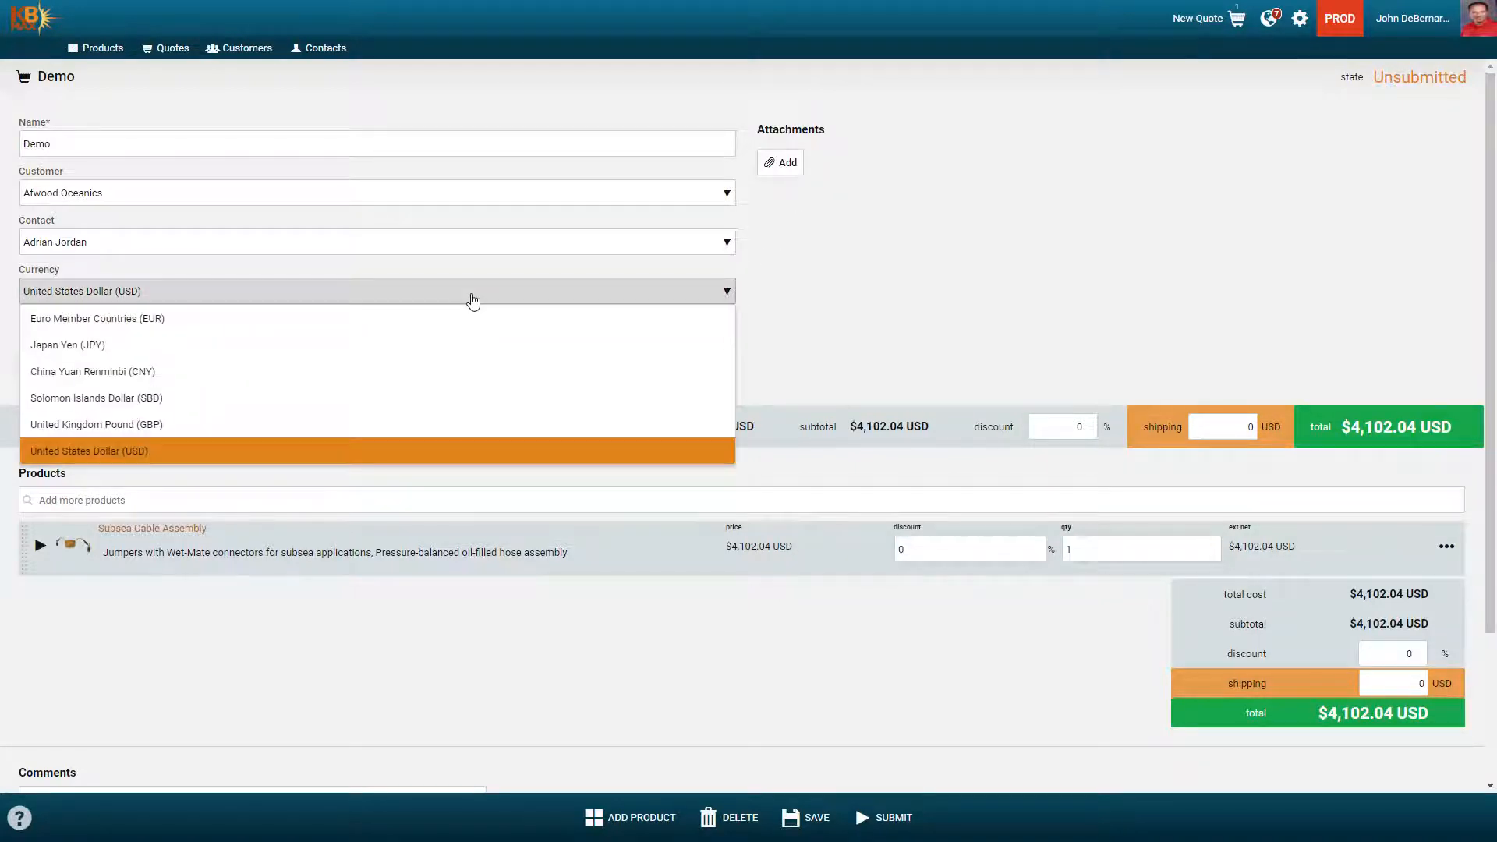
left_click(473, 301)
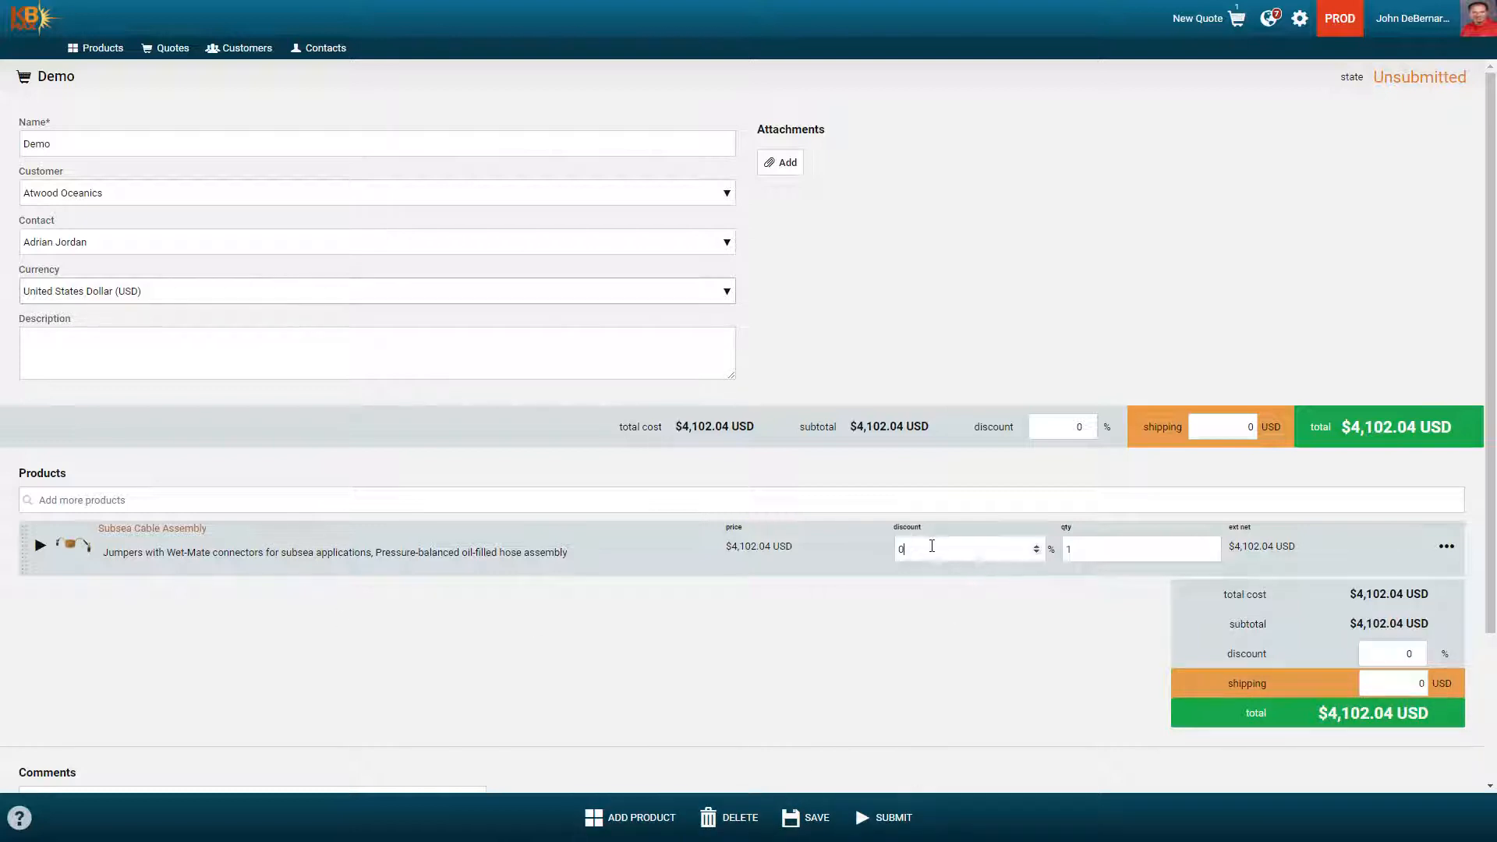
Try a 17% discount on the Subsea Cable Assembly line
left_click(1038, 547)
left_click(1037, 546)
left_click(1037, 547)
left_click(1036, 547)
left_click(1036, 547)
left_click(1037, 547)
left_click(1037, 547)
left_click(1037, 547)
left_click(1036, 547)
left_click(1037, 547)
left_click(1037, 547)
left_click(1036, 547)
left_click(1037, 547)
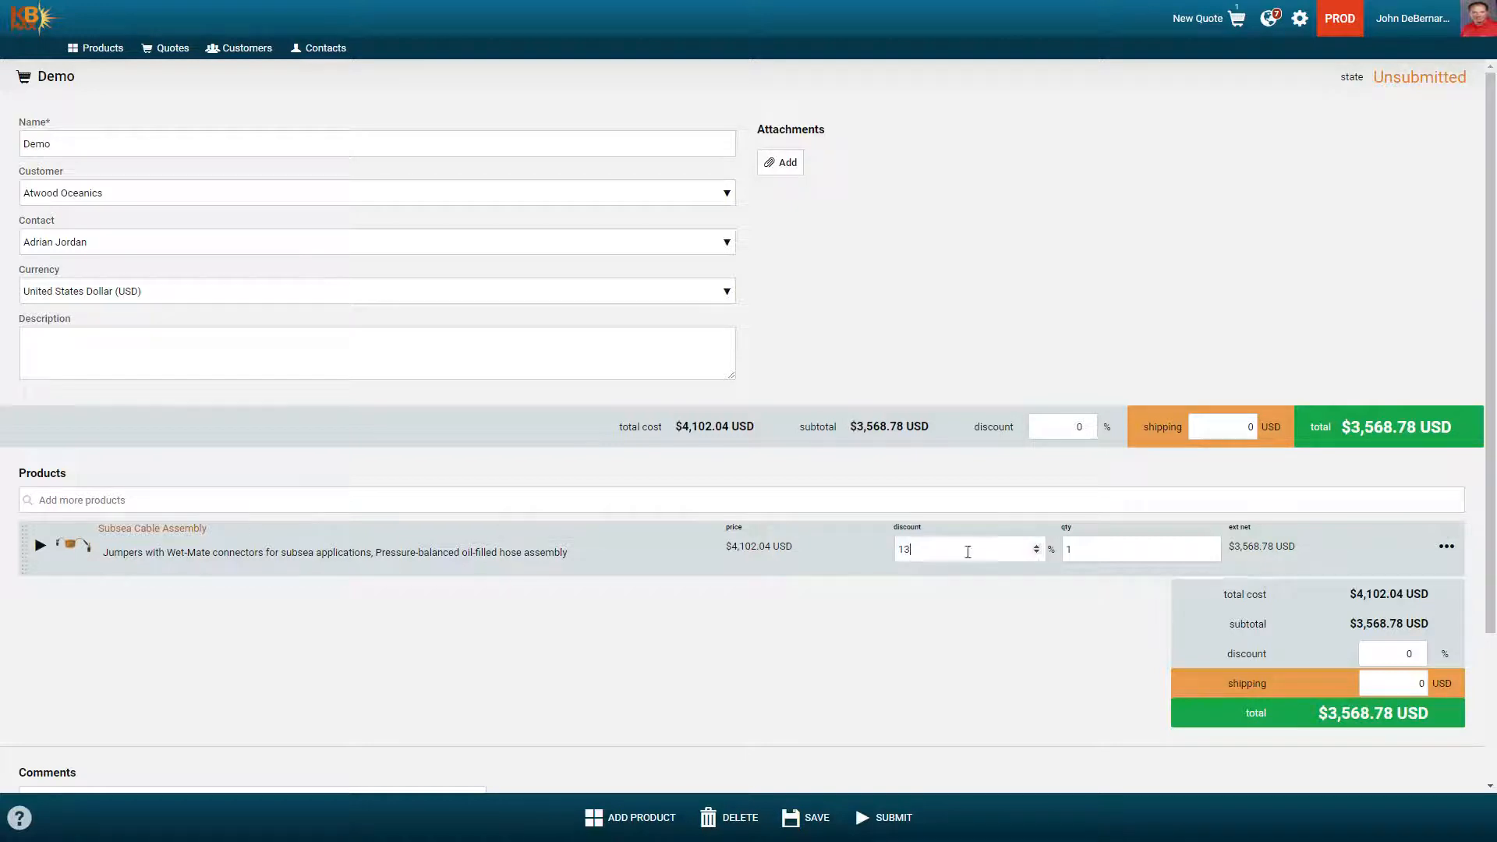
left_click(1035, 548)
left_click(1036, 548)
left_click(1036, 548)
left_click(1036, 548)
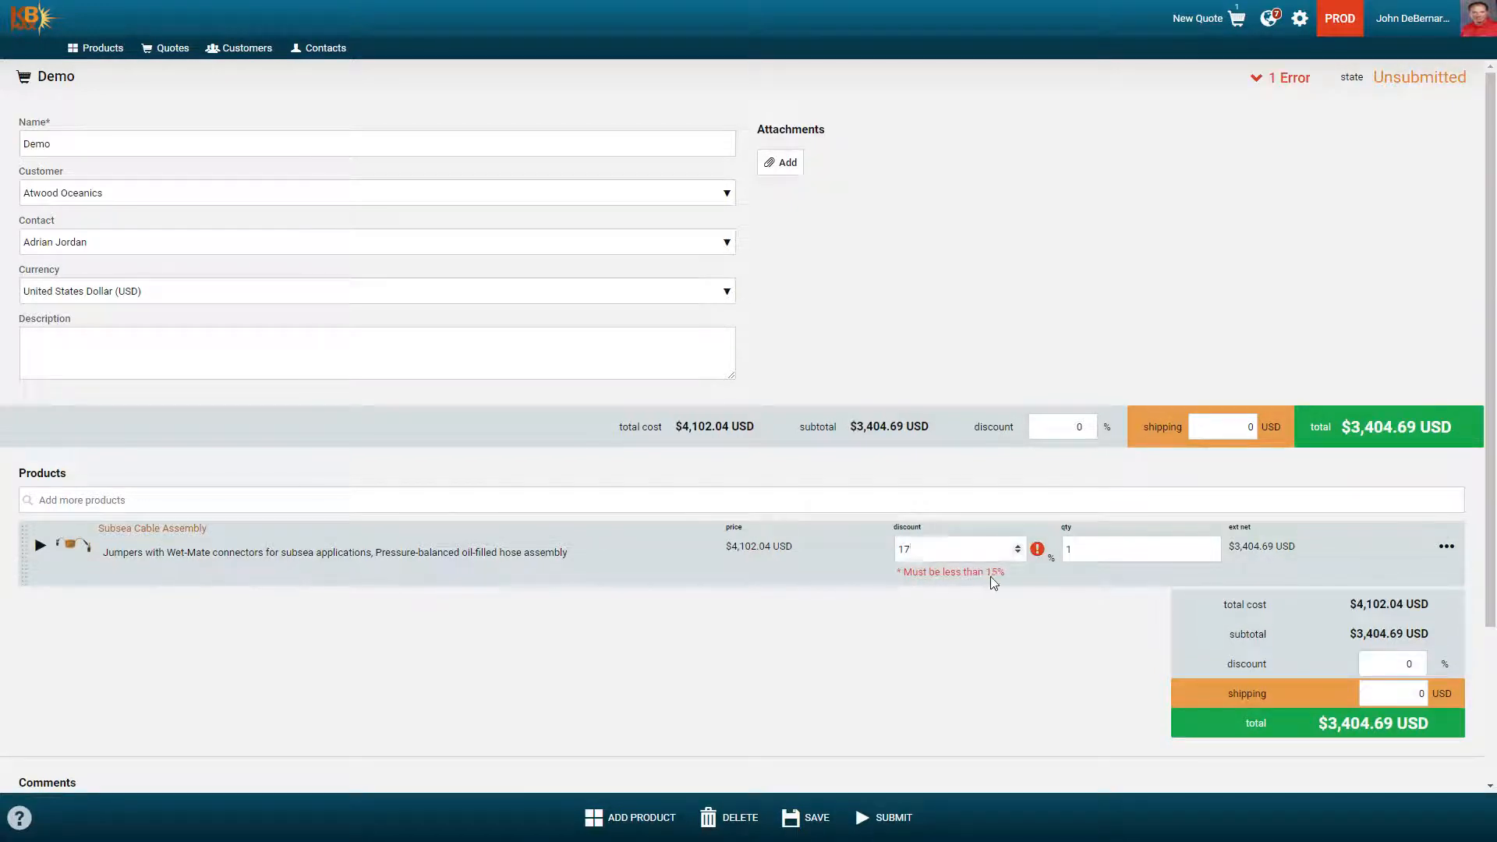
Set the Subsea Cable Assembly's line discount to 15% and submit the quote
left_click(1017, 551)
left_click(1017, 551)
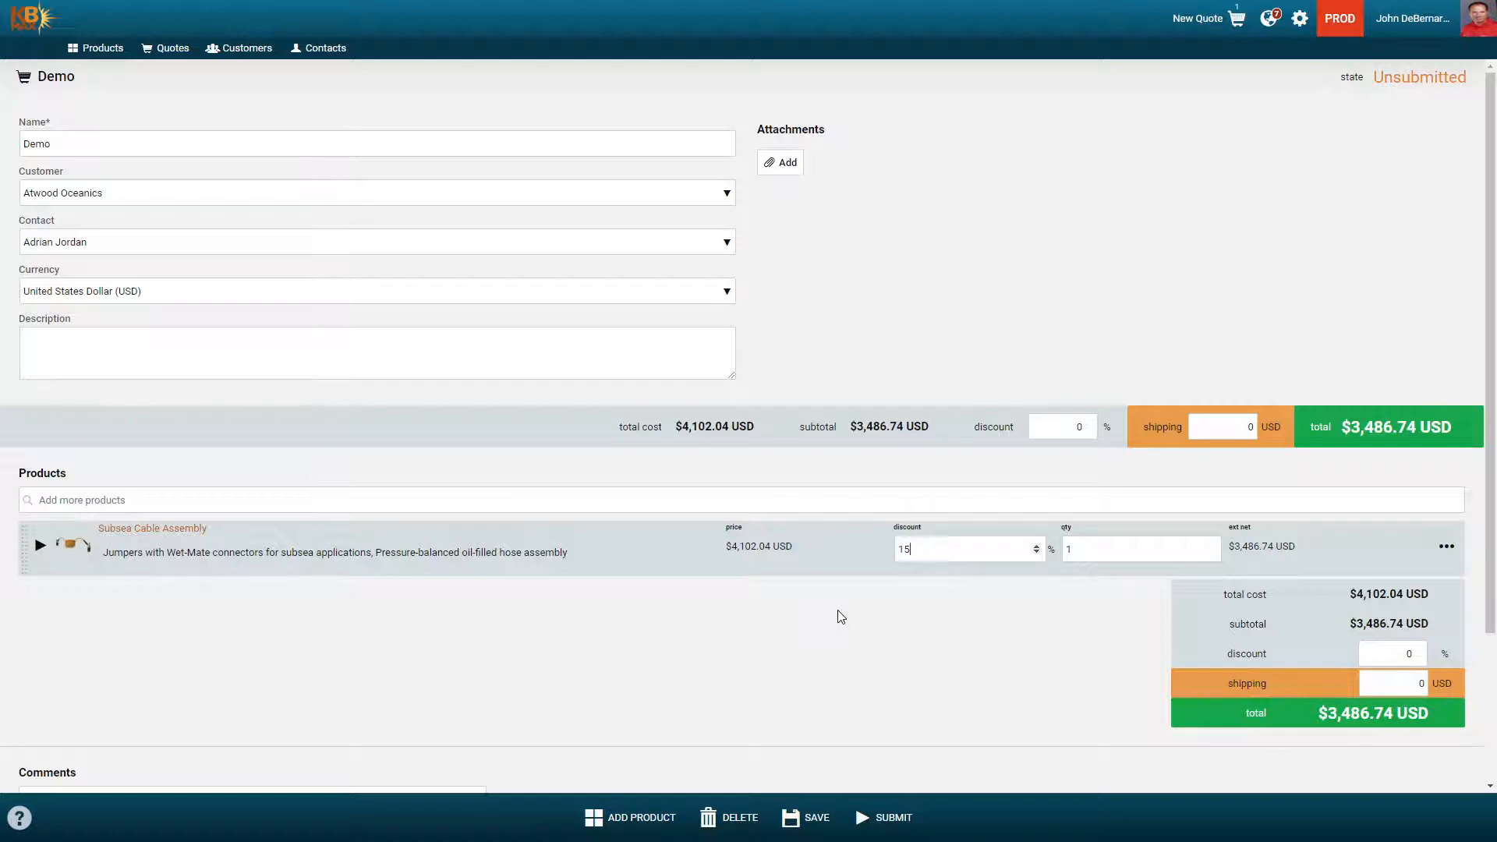
left_click(838, 611)
left_click(865, 815)
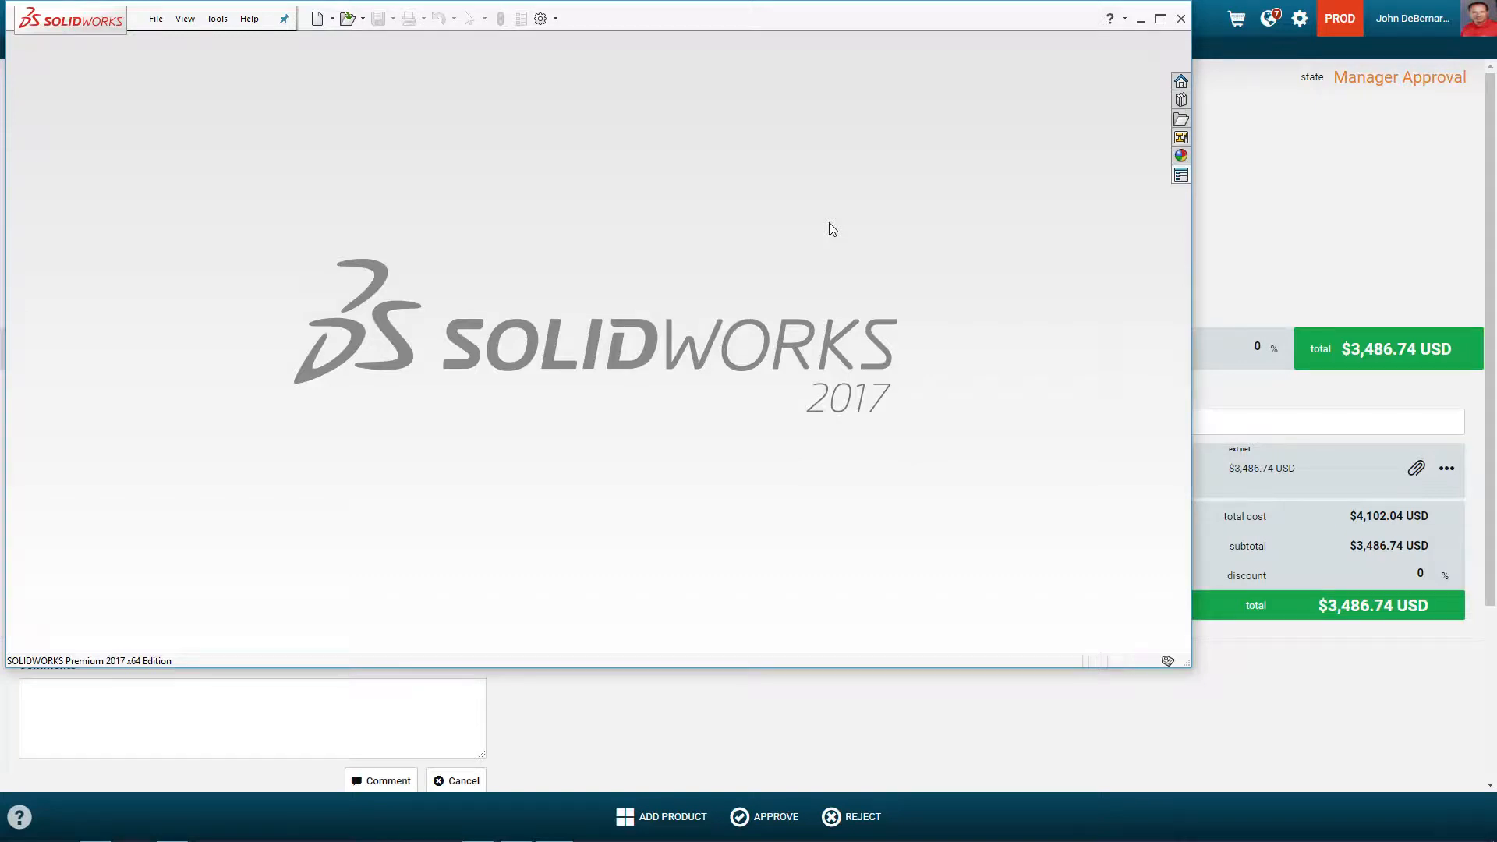
Minimize SOLIDWORKS, then download and open the pdf Export drawing from the Subsea Cable Assembly's attachments in the quote
left_click(1141, 20)
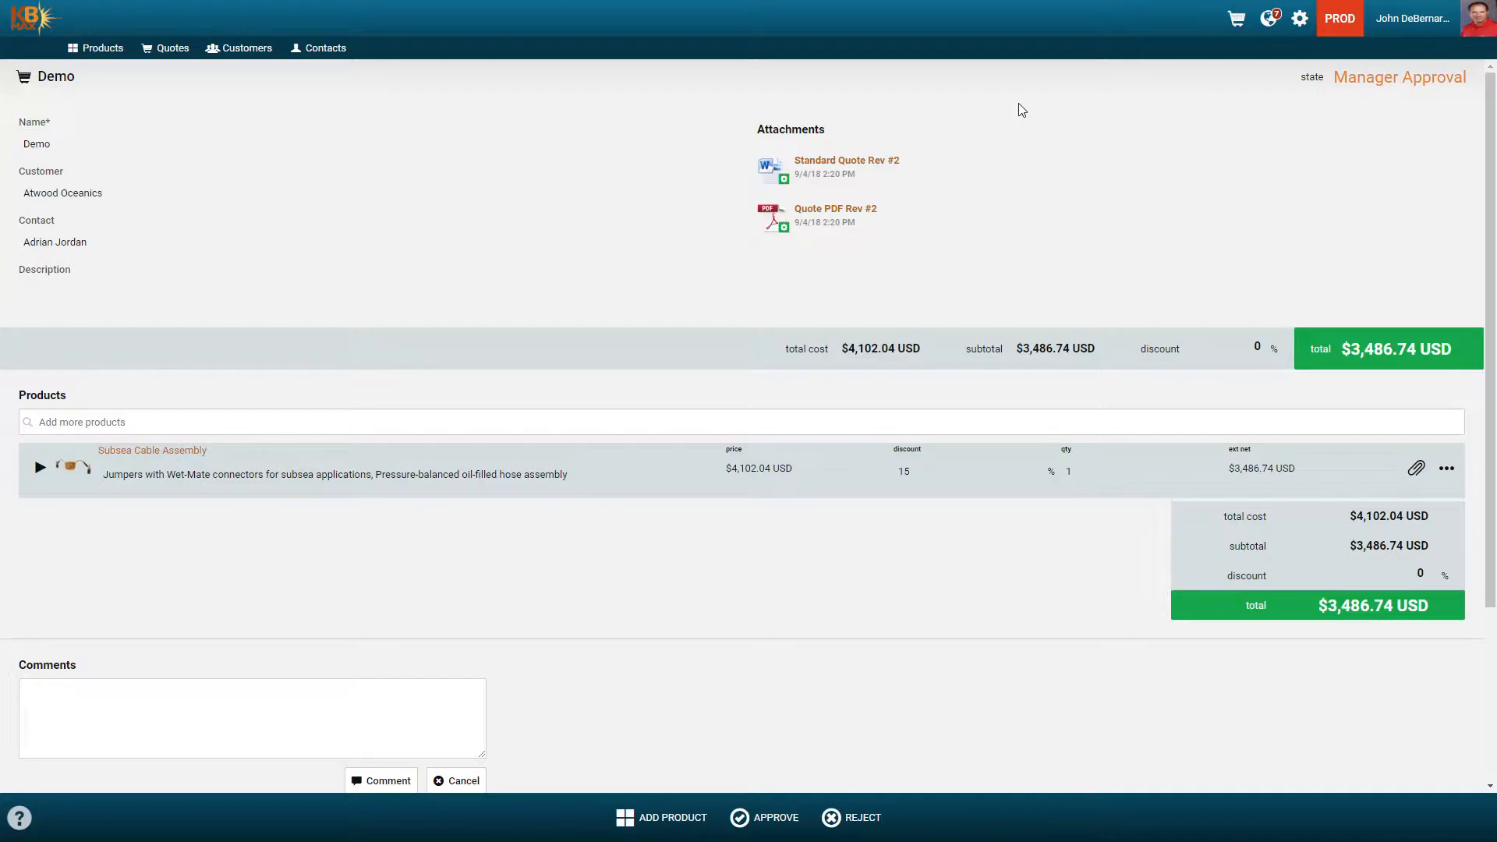
left_click(1417, 475)
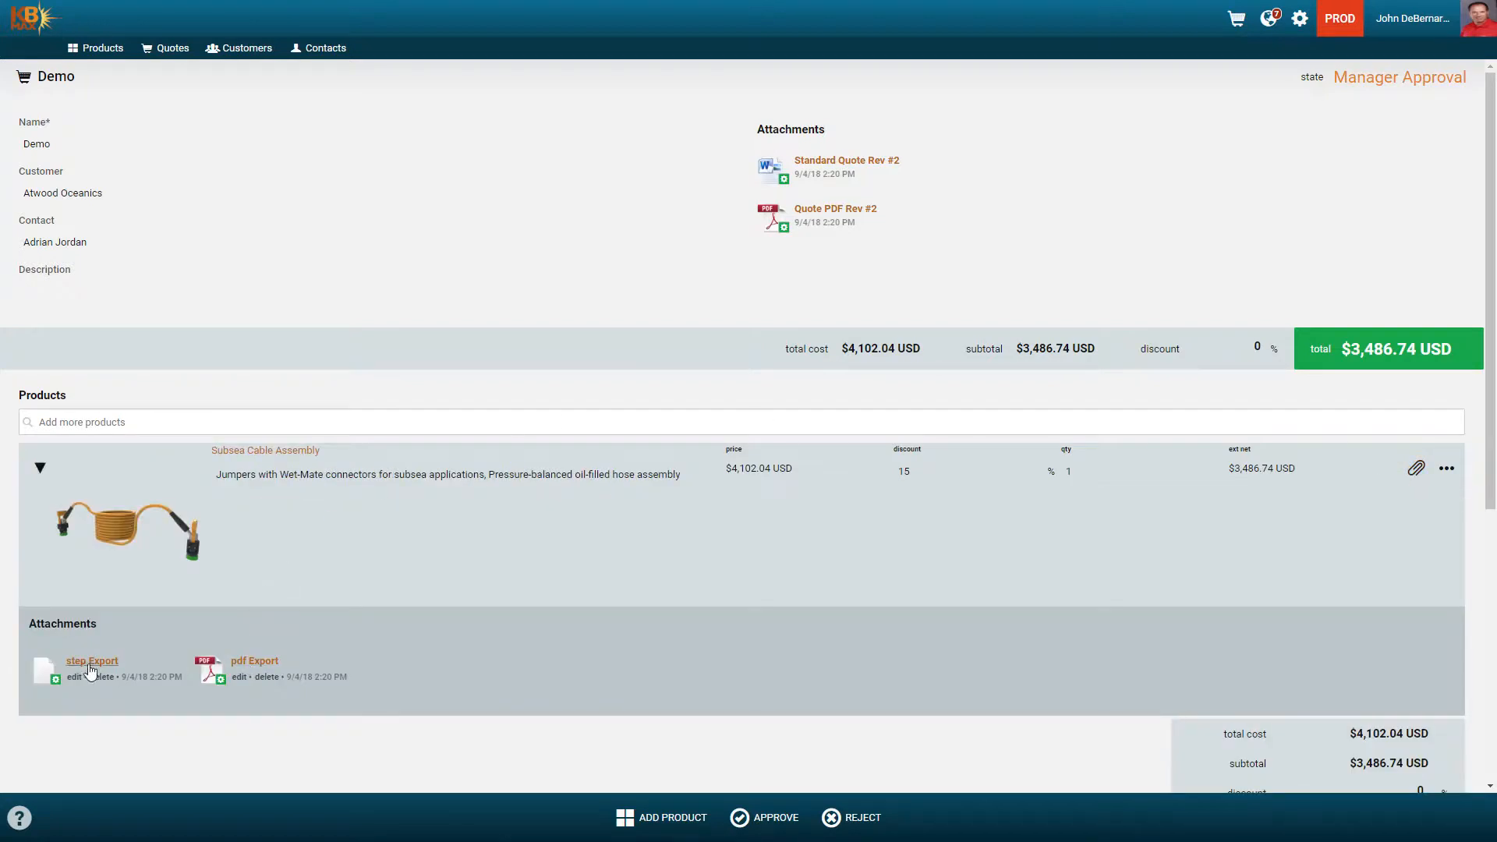
left_click(275, 667)
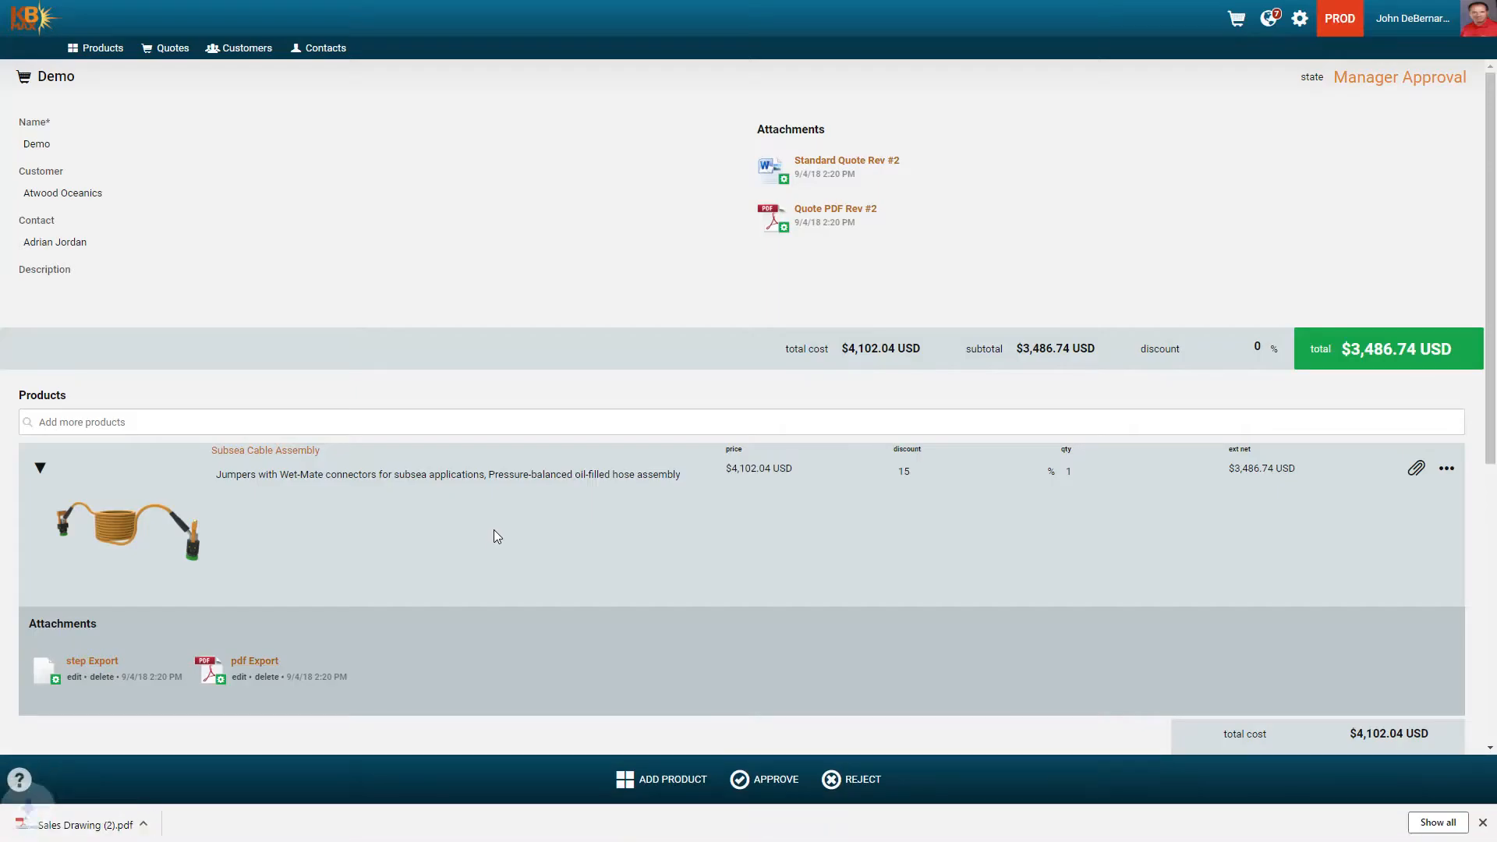
left_click(71, 827)
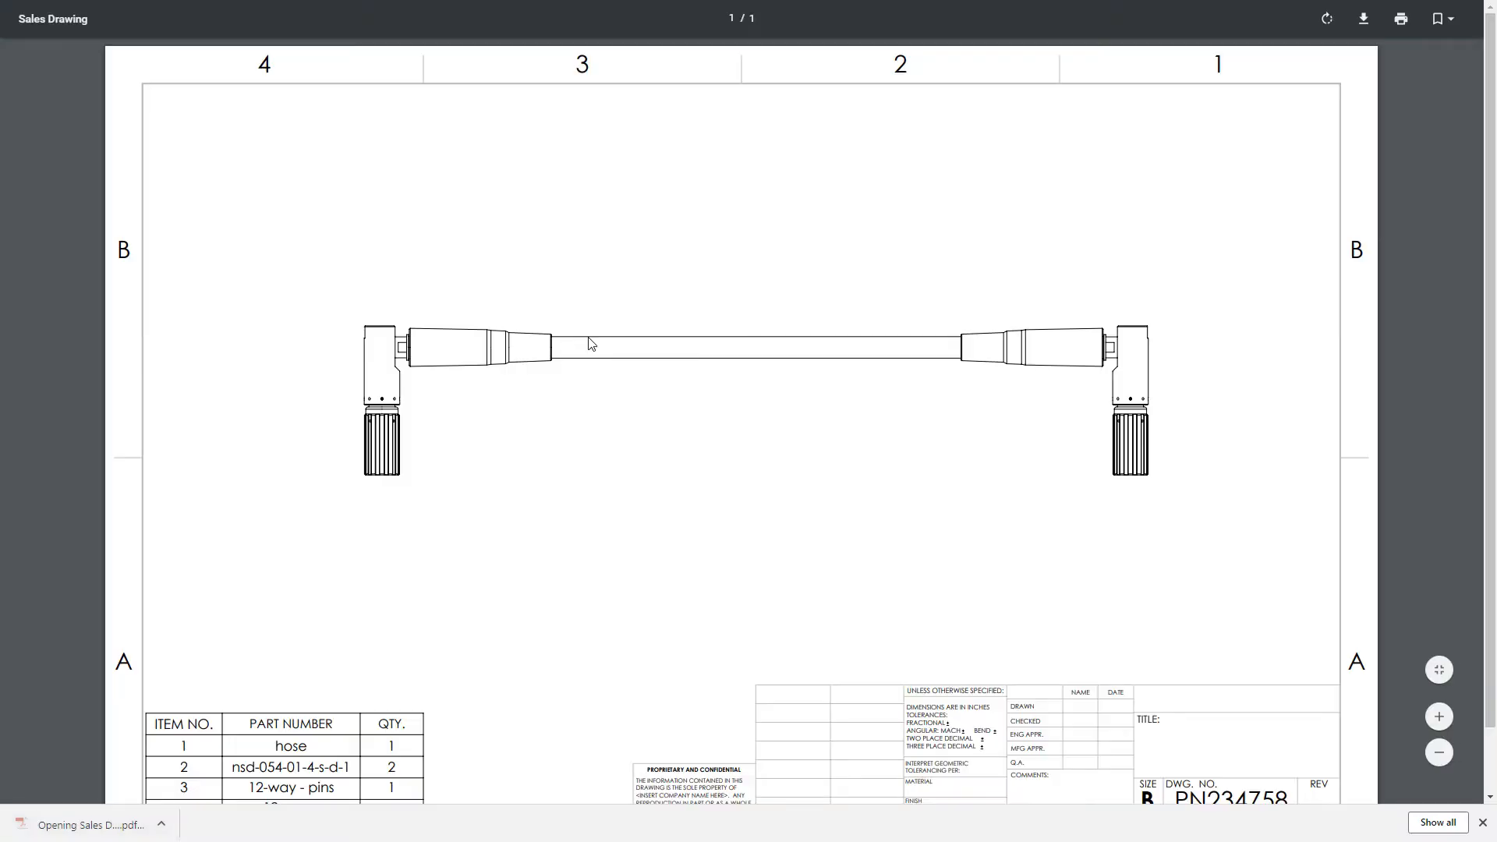